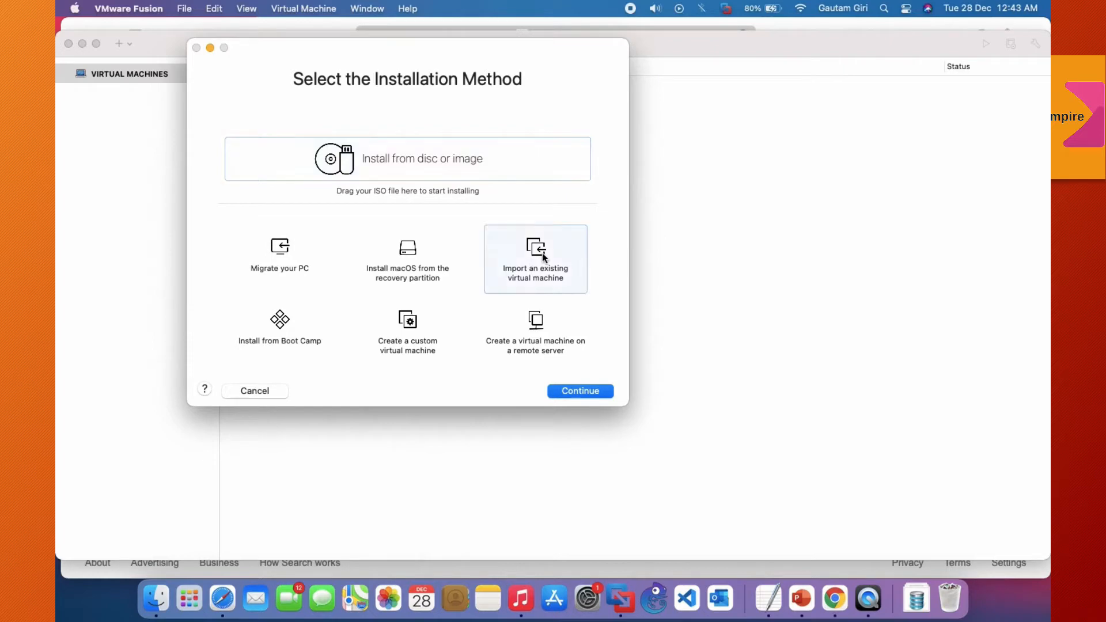
Step: Choose to import an existing virtual machine, using PA-VM-ESX-9.0.1.ovf from the PA-VM-ESX-9.0.1 folder inside Palo Alto
click(605, 393)
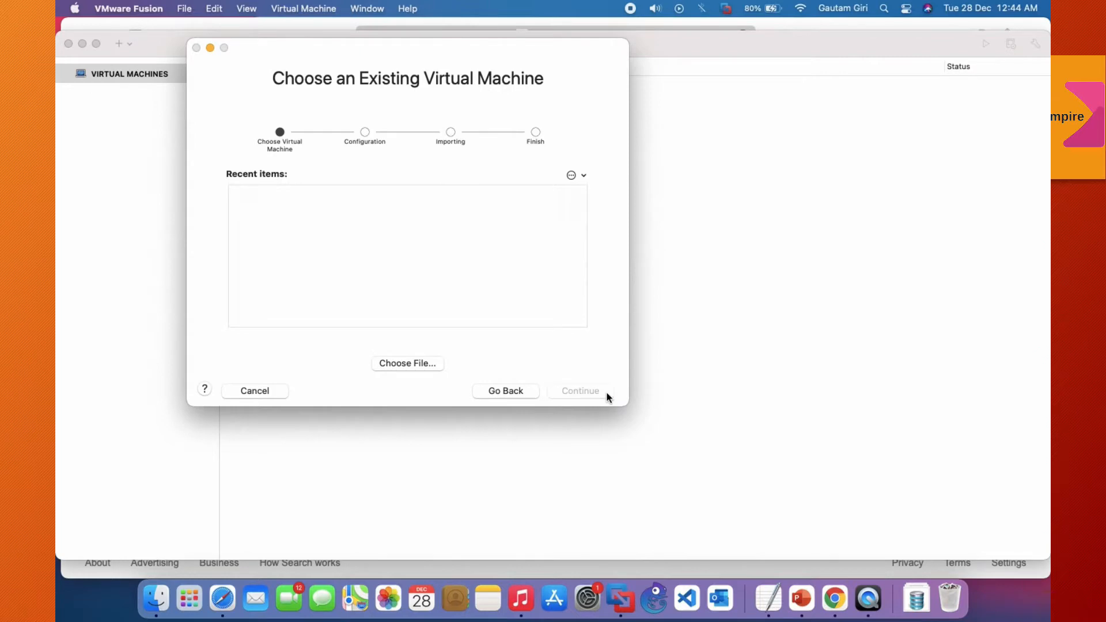
click(433, 366)
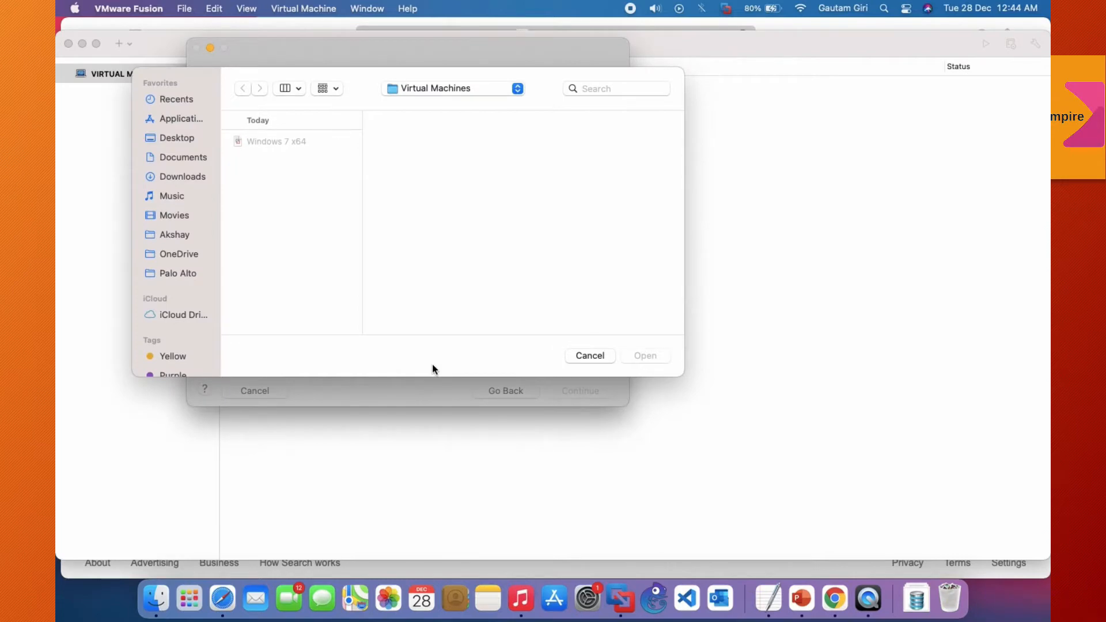
click(189, 277)
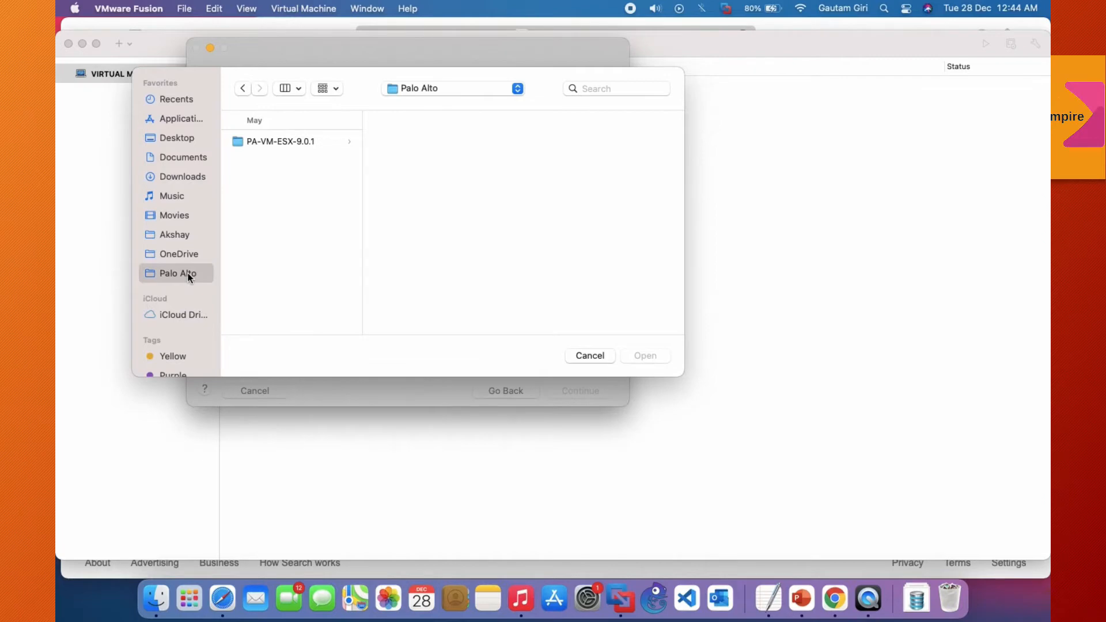
click(294, 139)
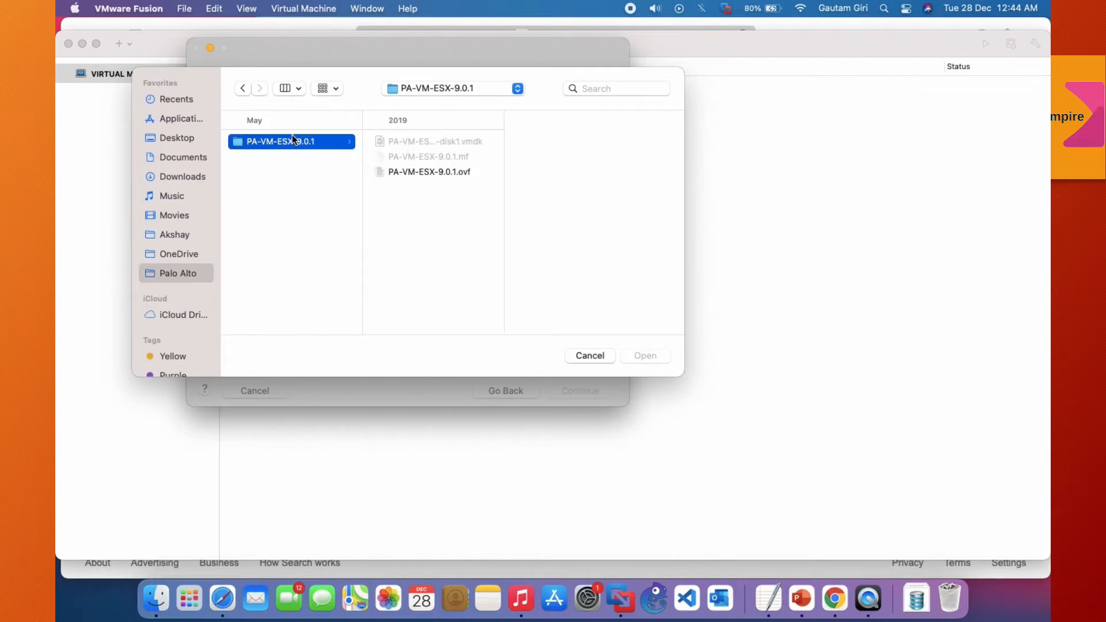
click(471, 172)
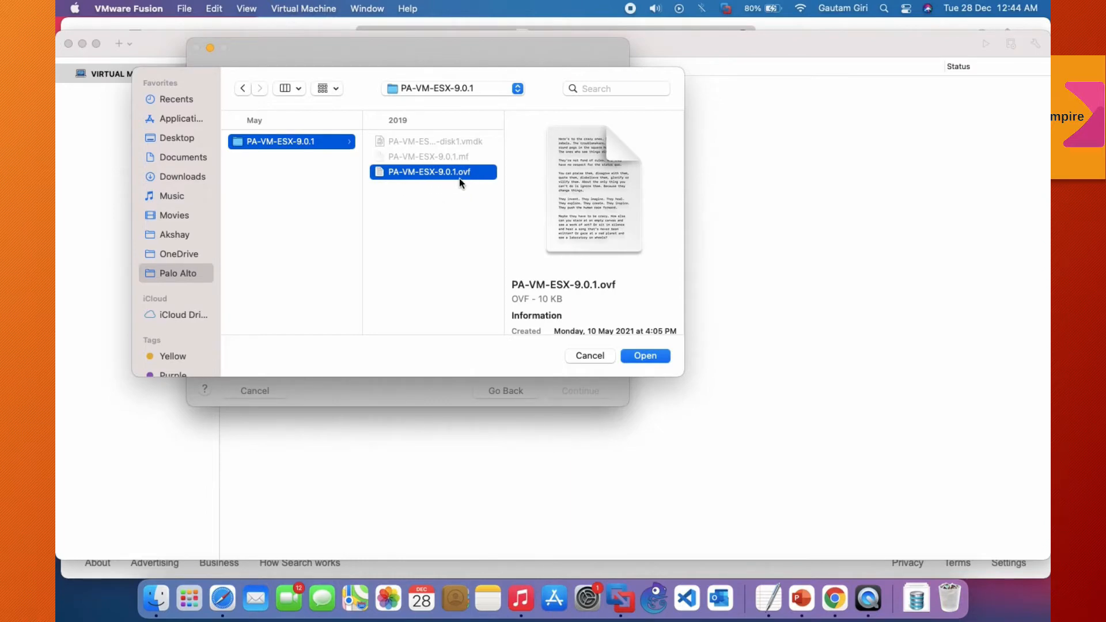
click(645, 356)
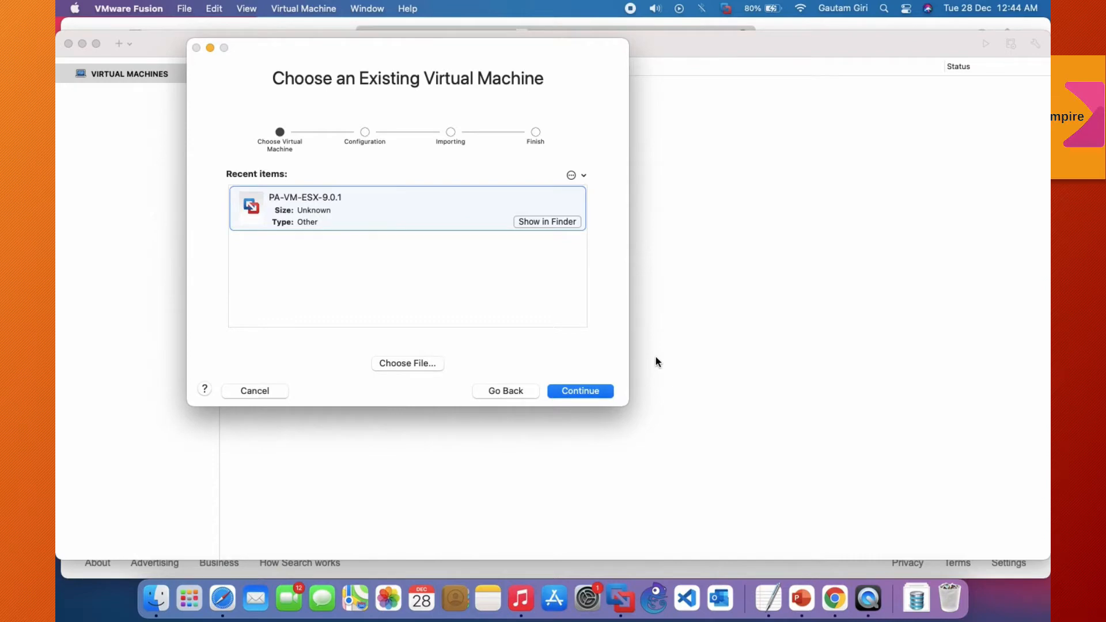
click(602, 387)
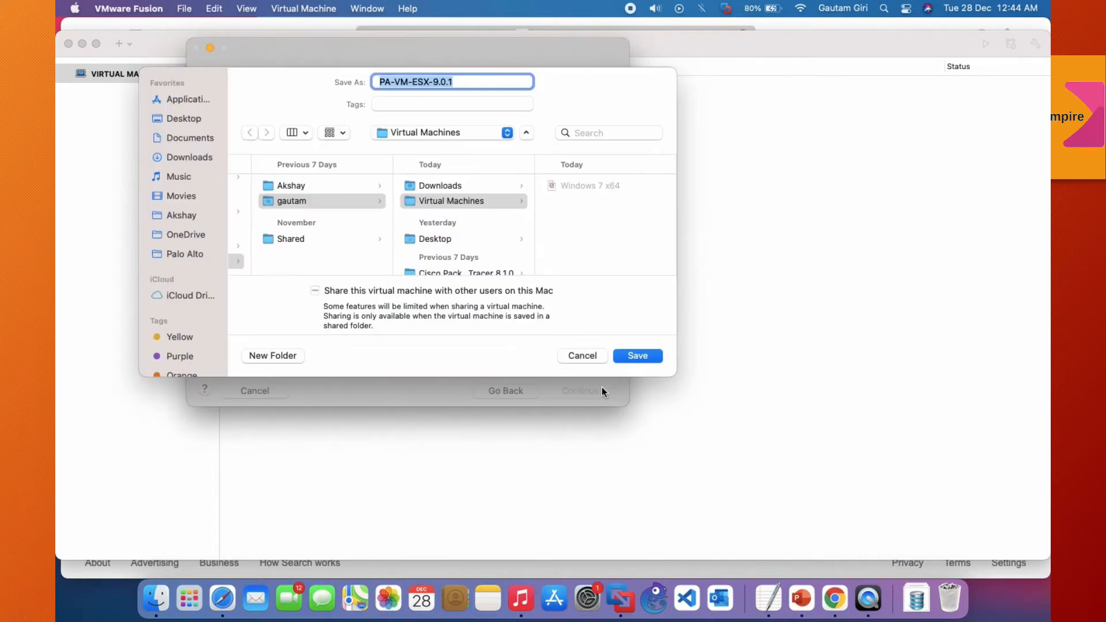
Step: Save the imported virtual machine as PA-VM in the Virtual Machines folder
click(466, 201)
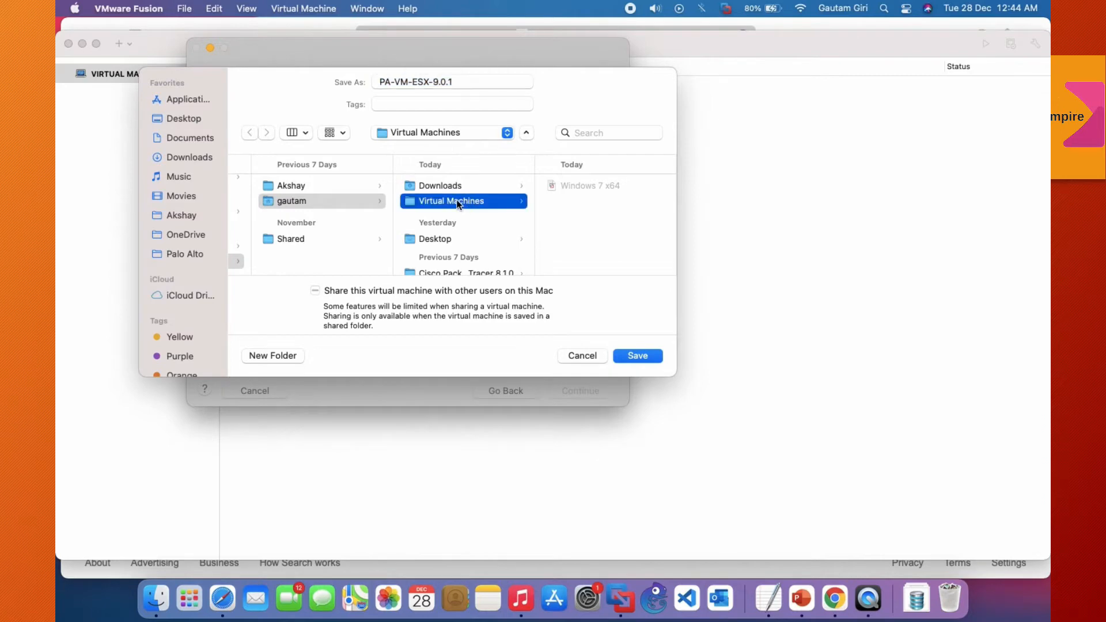
click(477, 80)
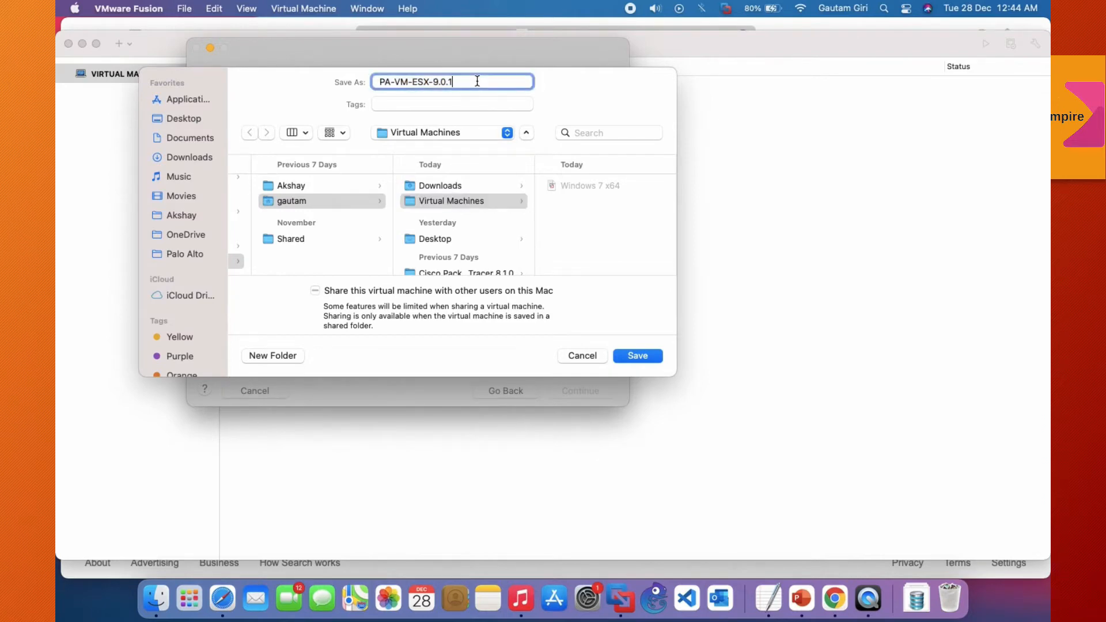
triple_click(477, 81)
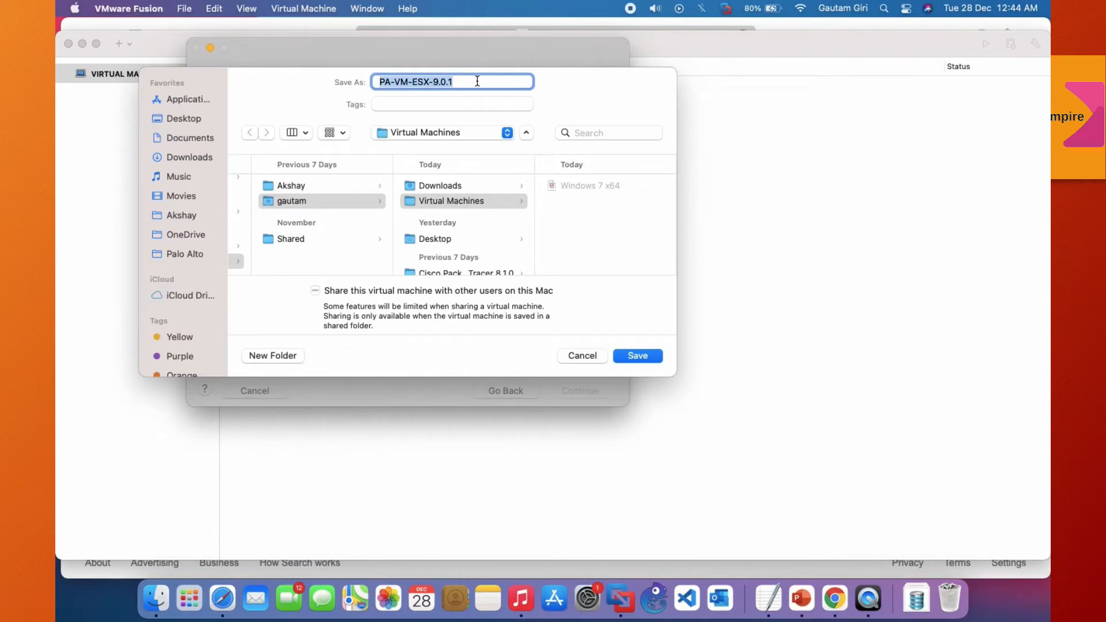
text(PA)
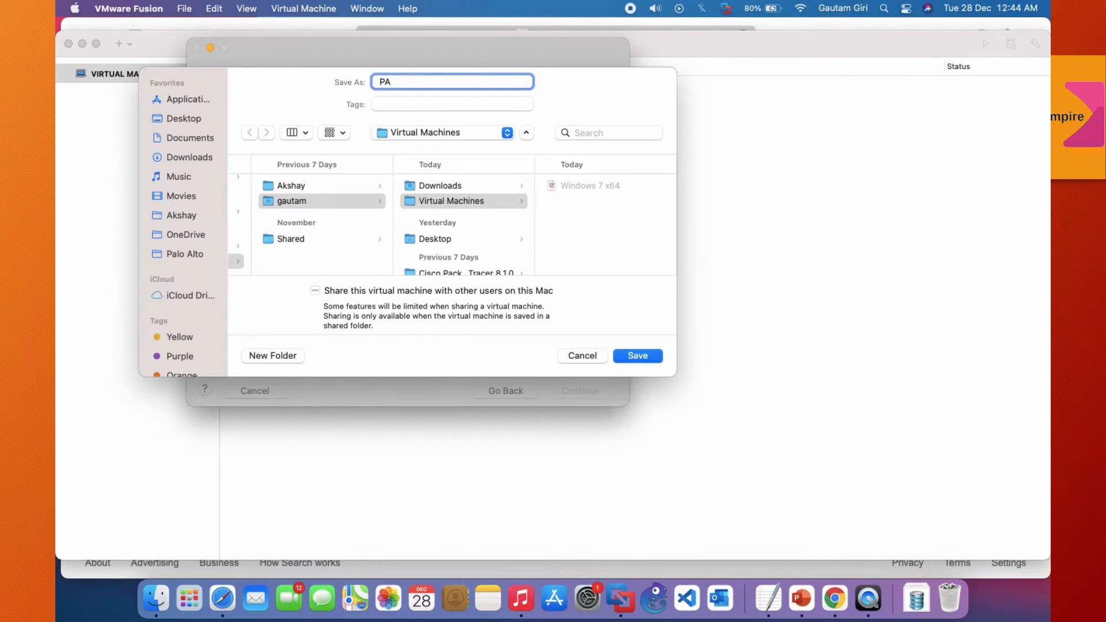
text(-VM)
click(638, 356)
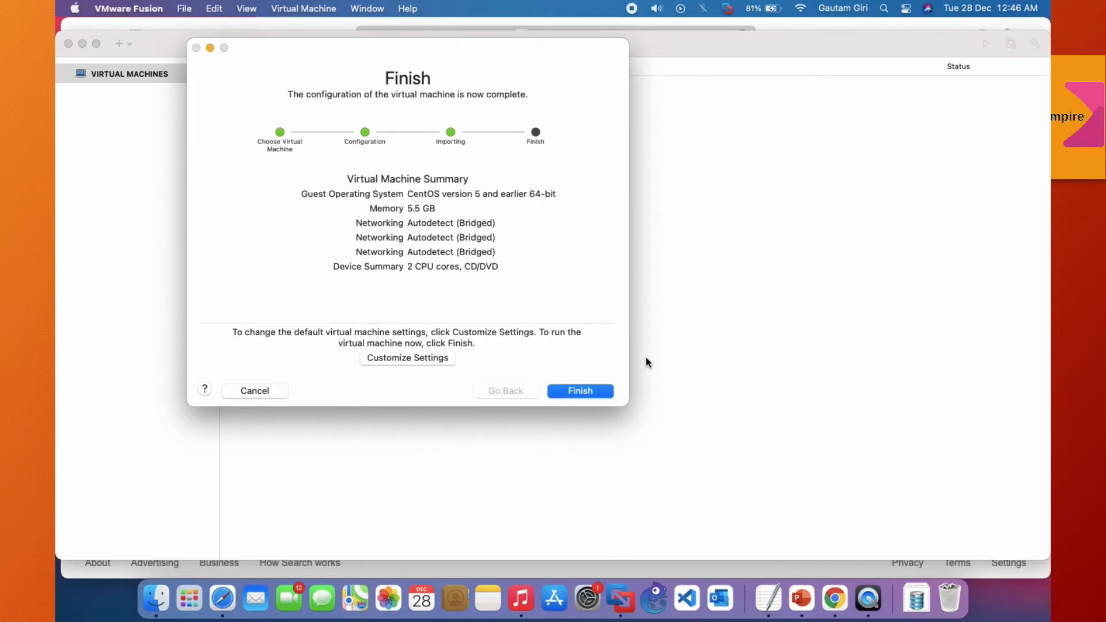
Step: Customize the imported machine's settings, allocating 4608 MB of memory and 2 processor cores
click(417, 361)
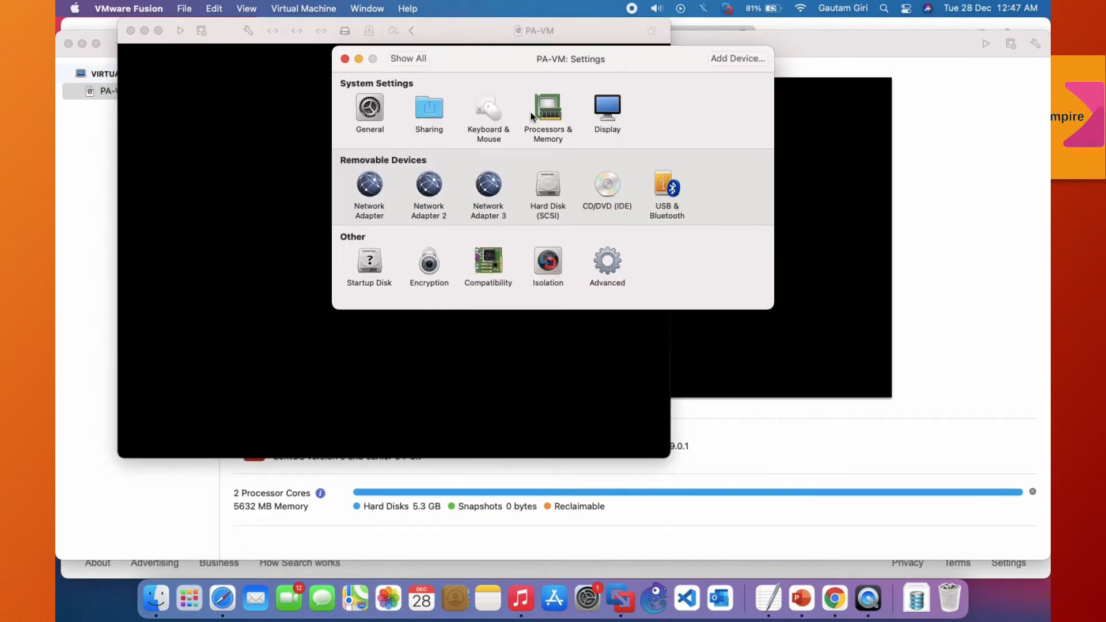
click(545, 115)
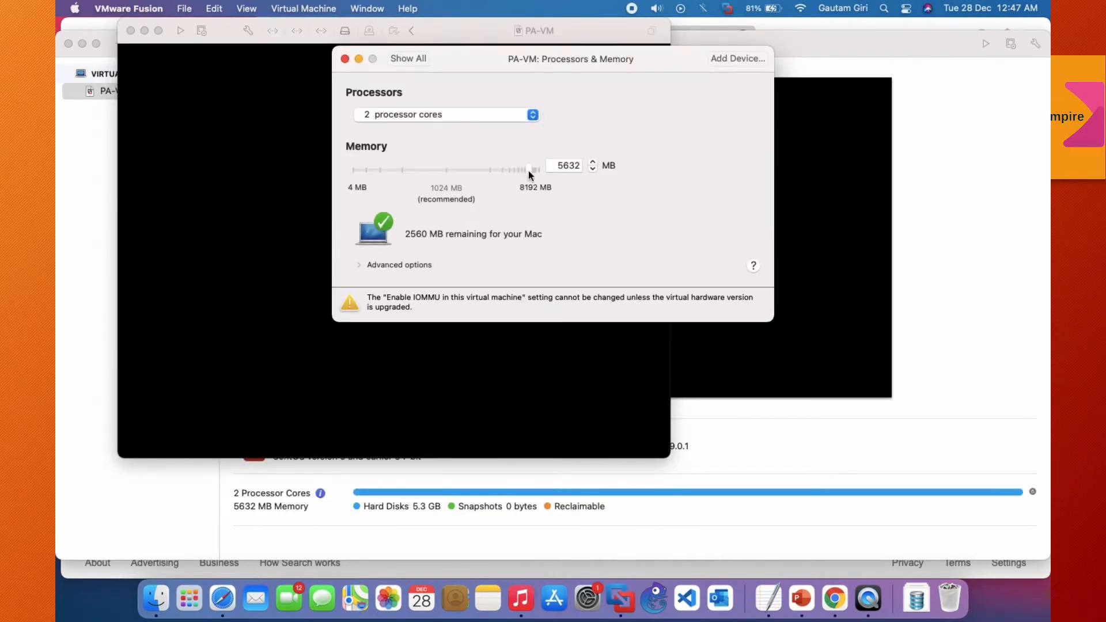
drag(527, 173, 524, 171)
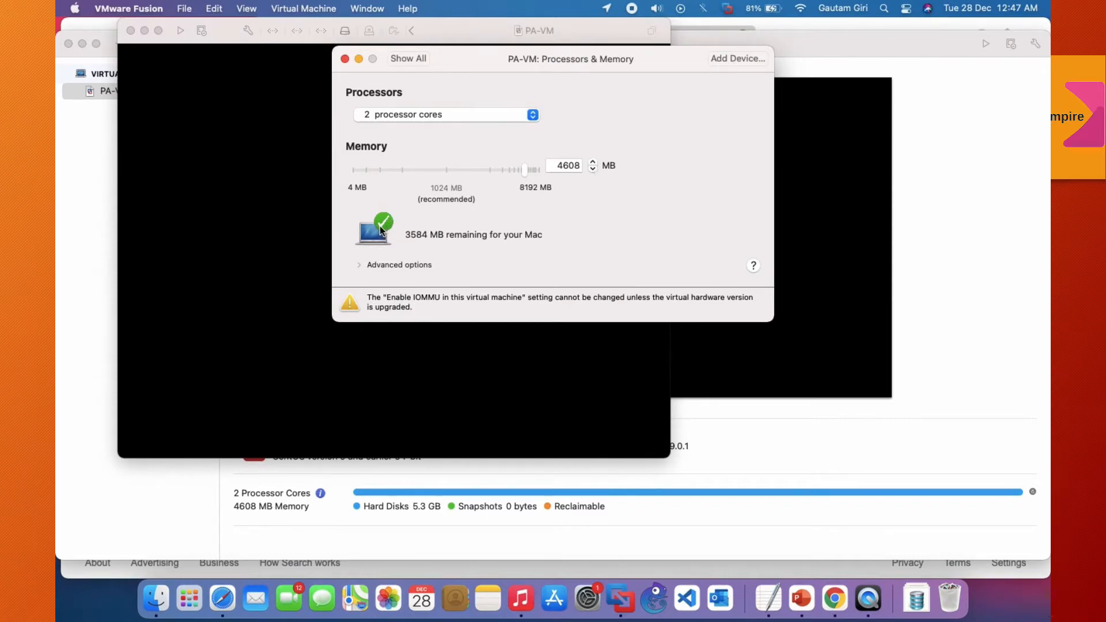
click(437, 115)
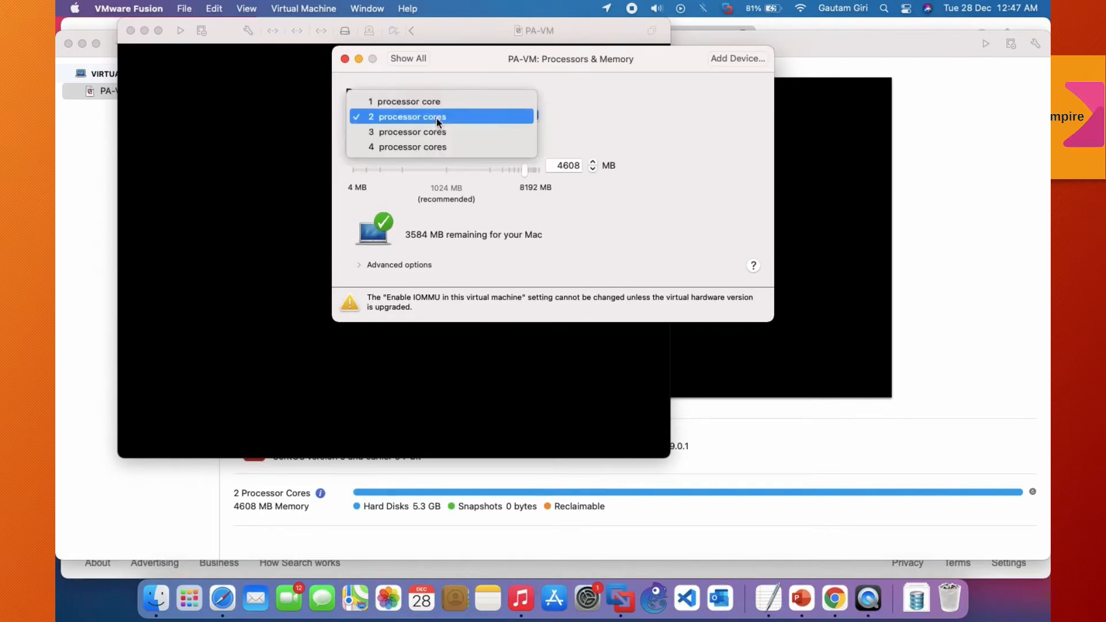
click(445, 116)
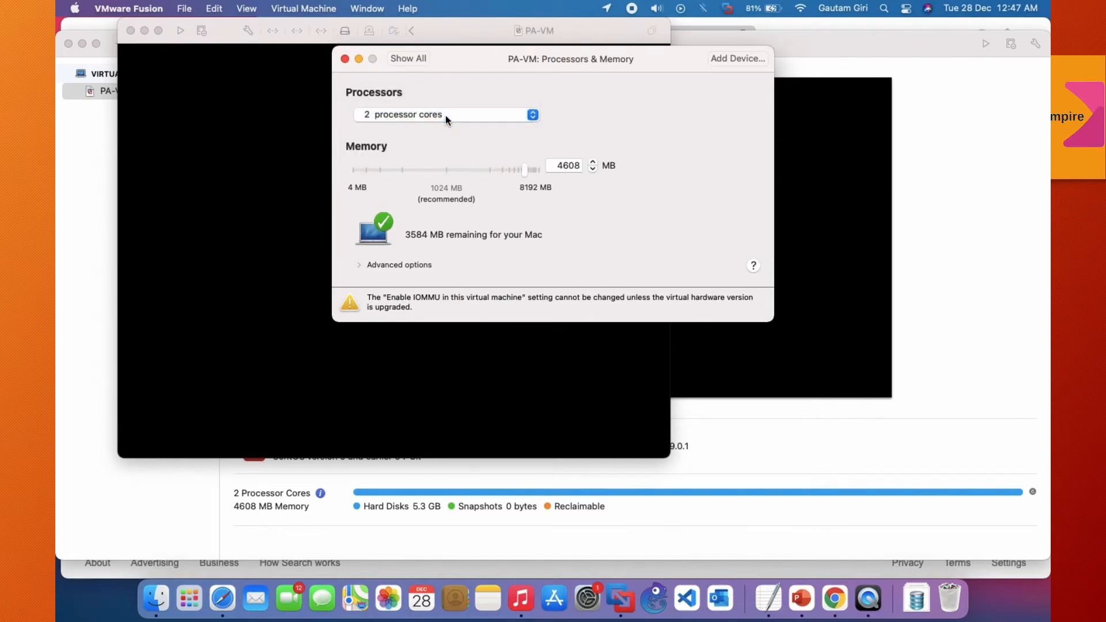
Step: Check the file and disk size settings of PA-VM's SCSI hard disk
click(417, 60)
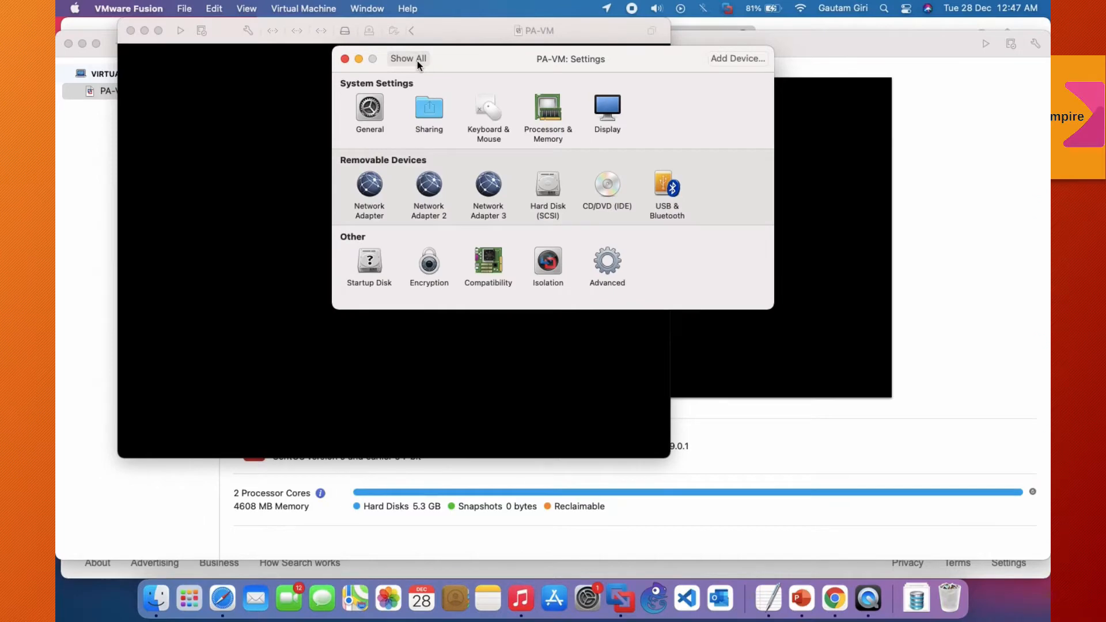
click(540, 185)
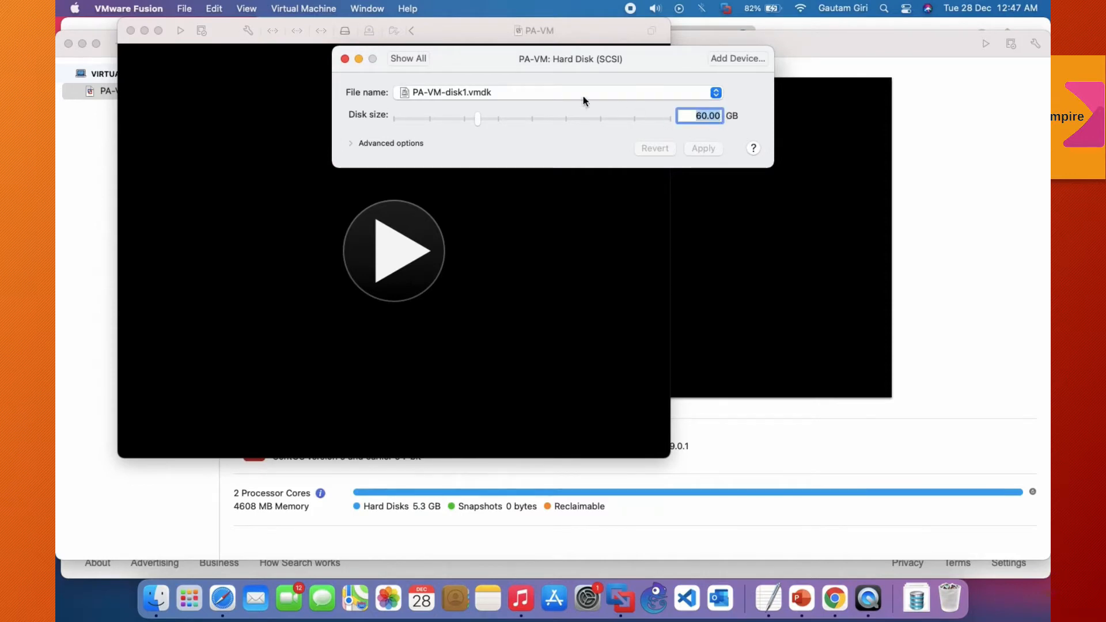
click(424, 59)
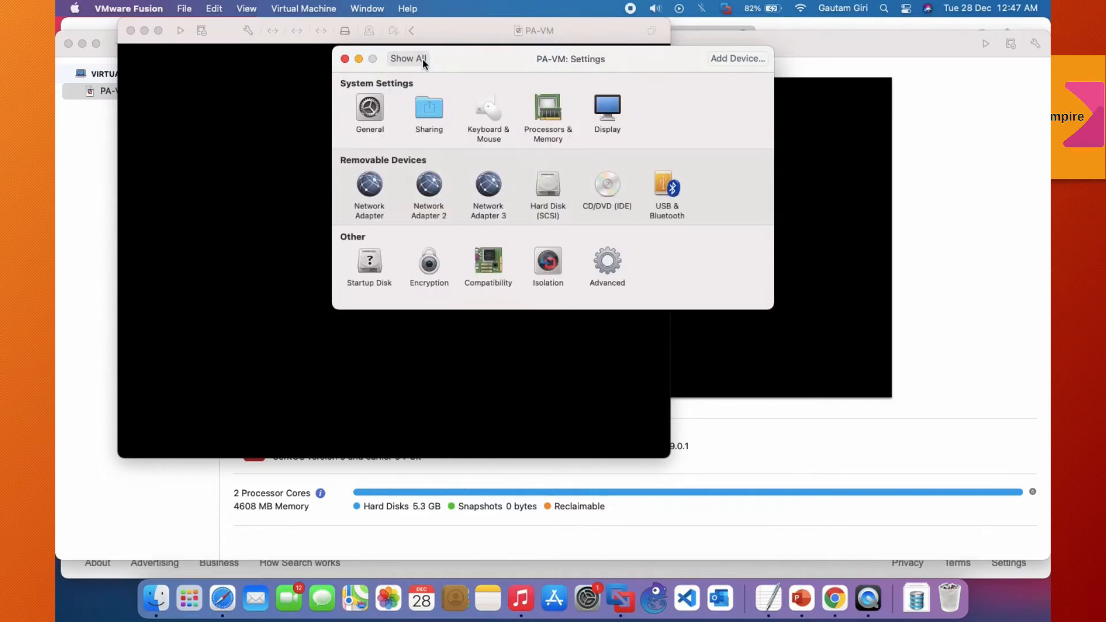
Step: Connect PA-VM's first network adapter to the custom network vmnet2 and check its advanced options
click(379, 192)
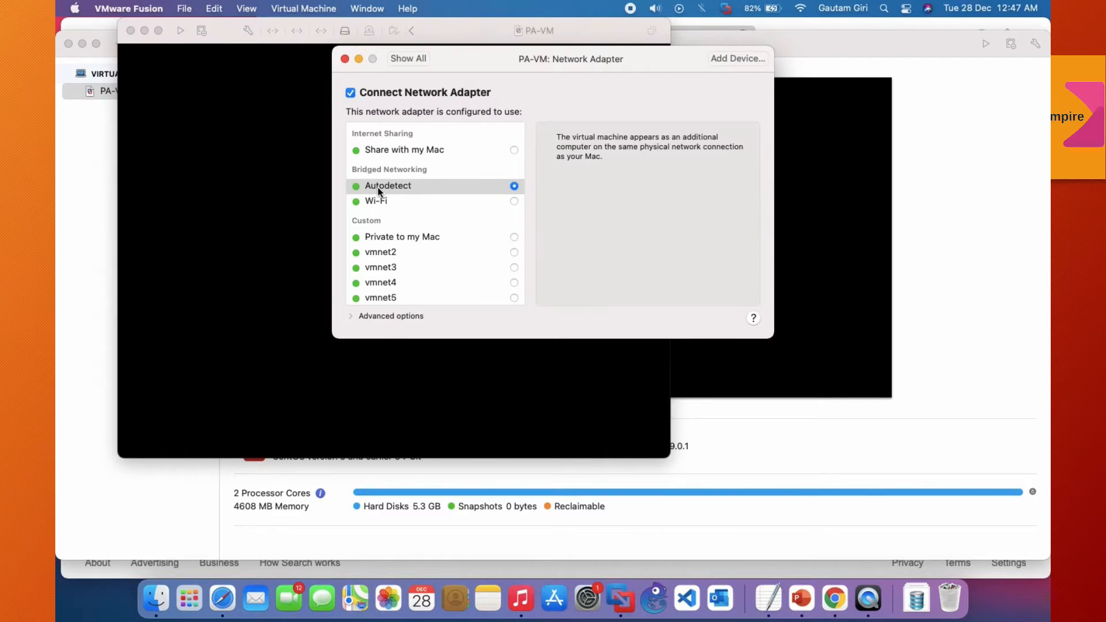
scroll(437, 253, down, 1)
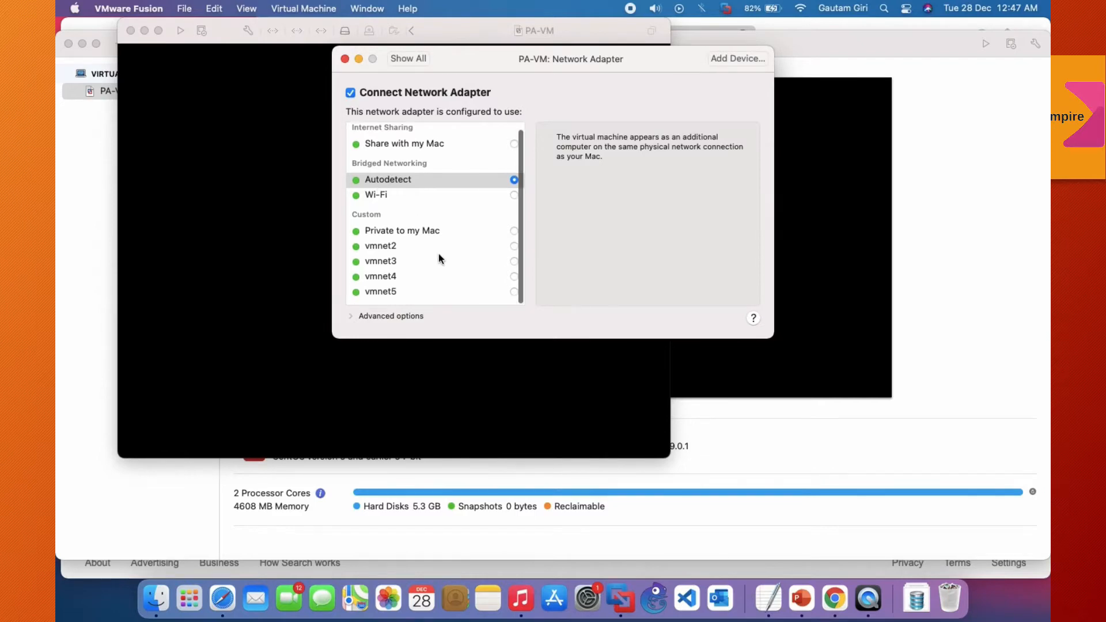
click(402, 252)
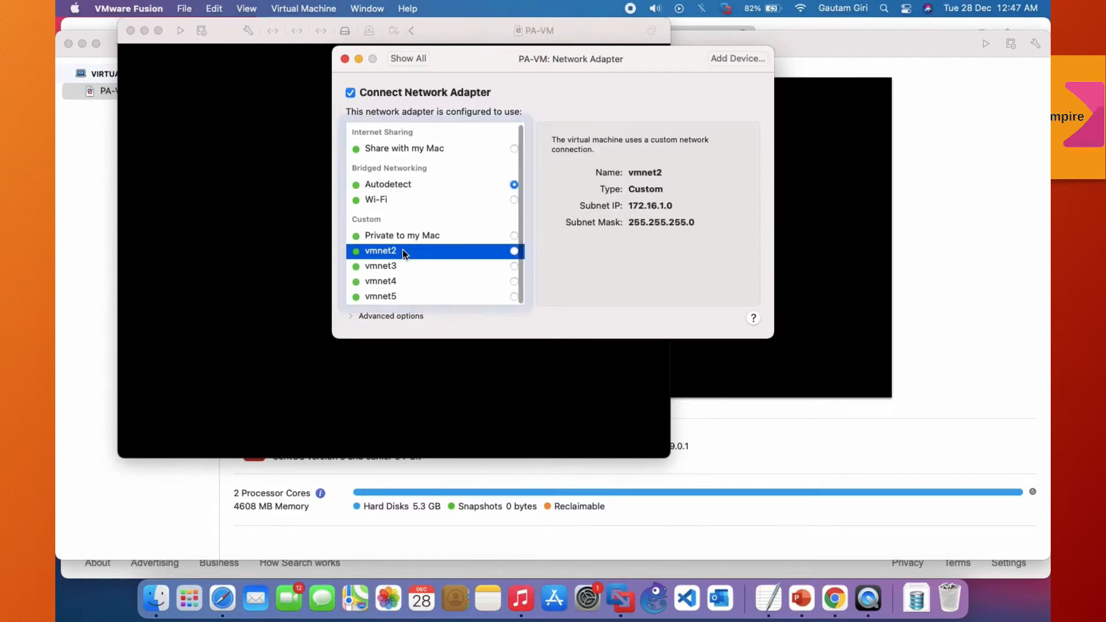
click(513, 252)
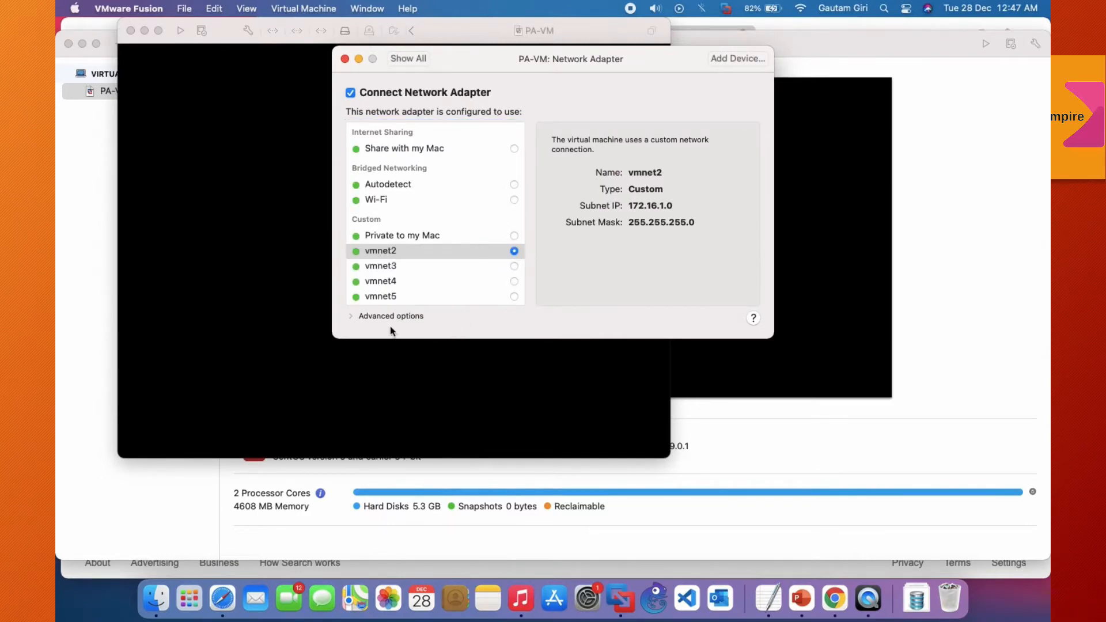
click(352, 316)
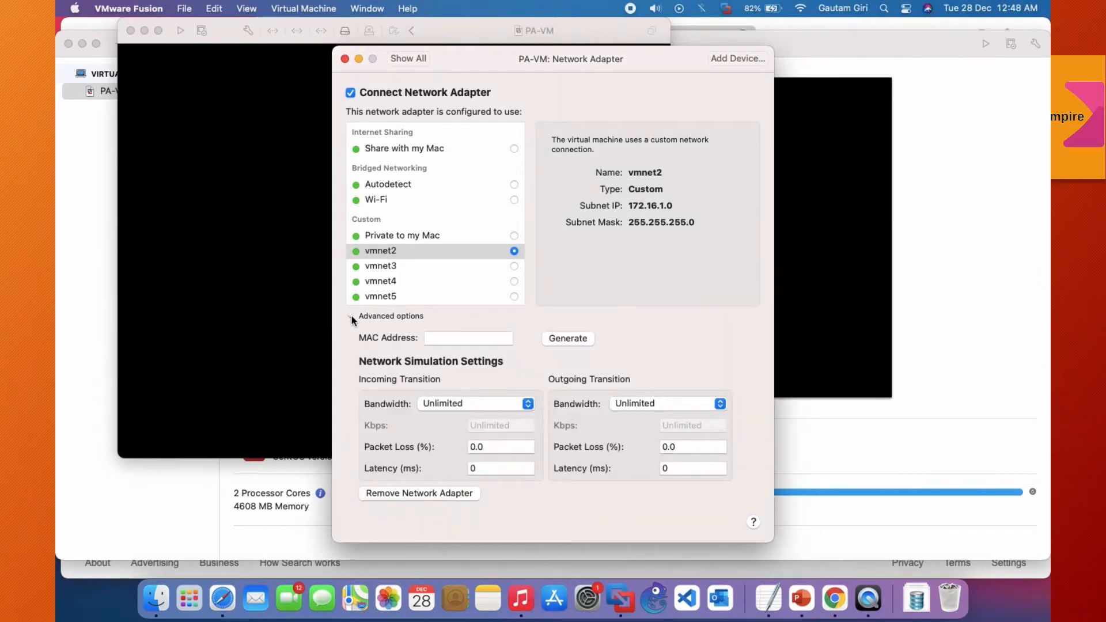
click(351, 316)
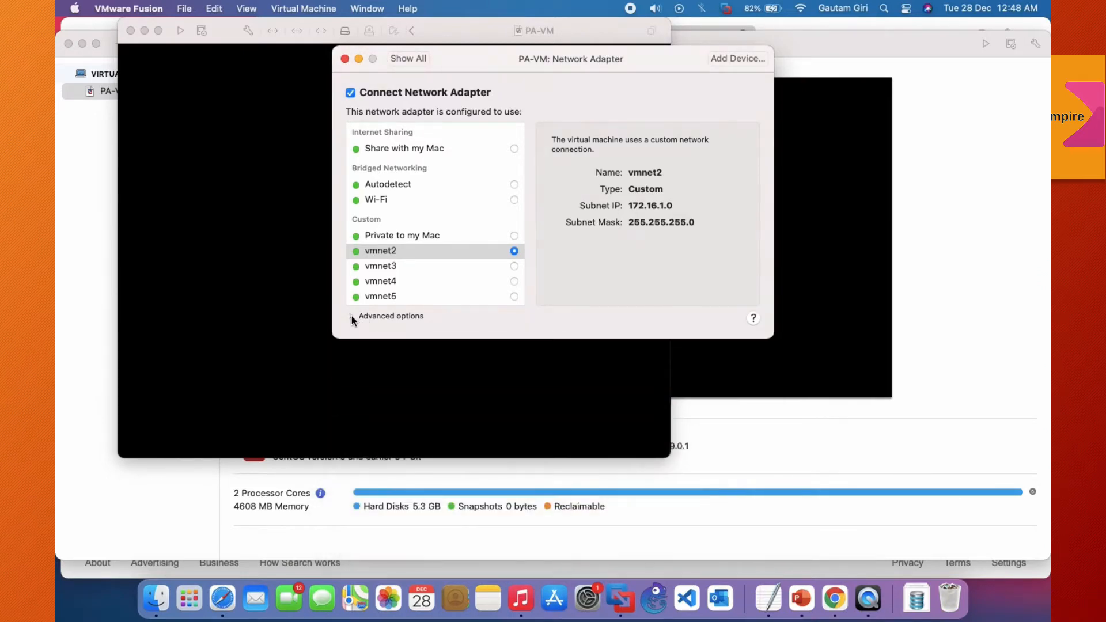
click(405, 57)
Step: Connect PA-VM's Network Adapter 2 to the custom network vmnet3
click(429, 184)
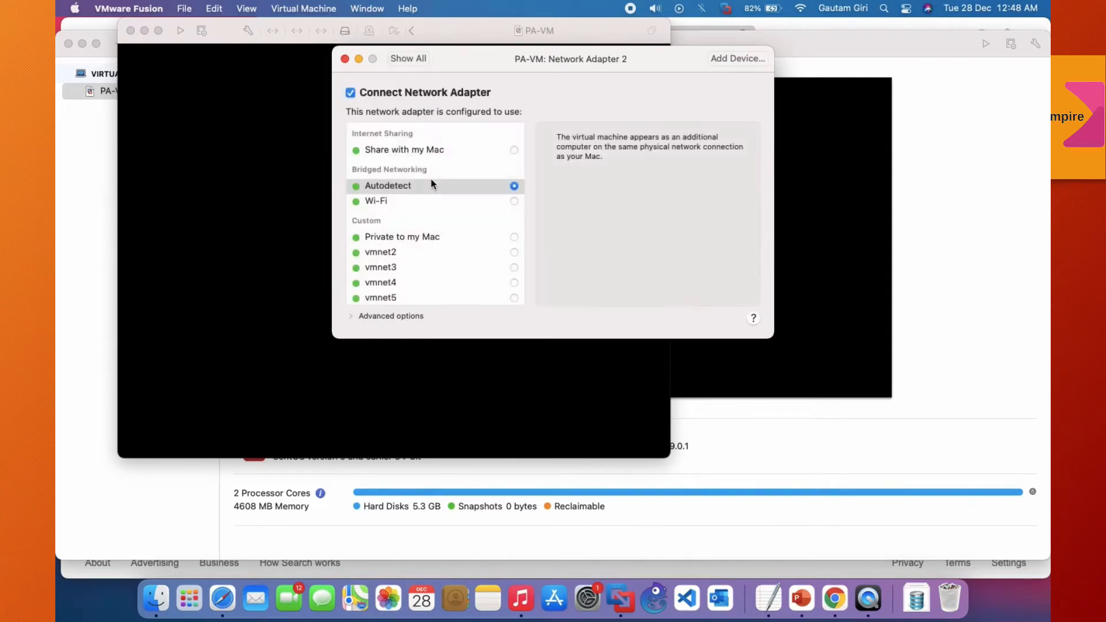
click(513, 269)
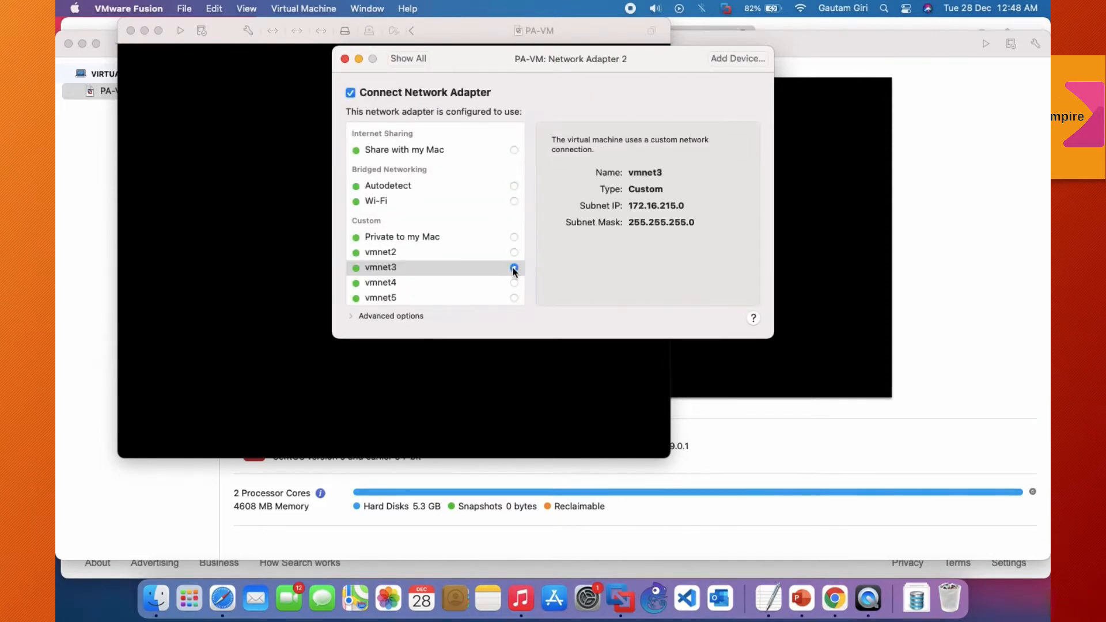
click(416, 58)
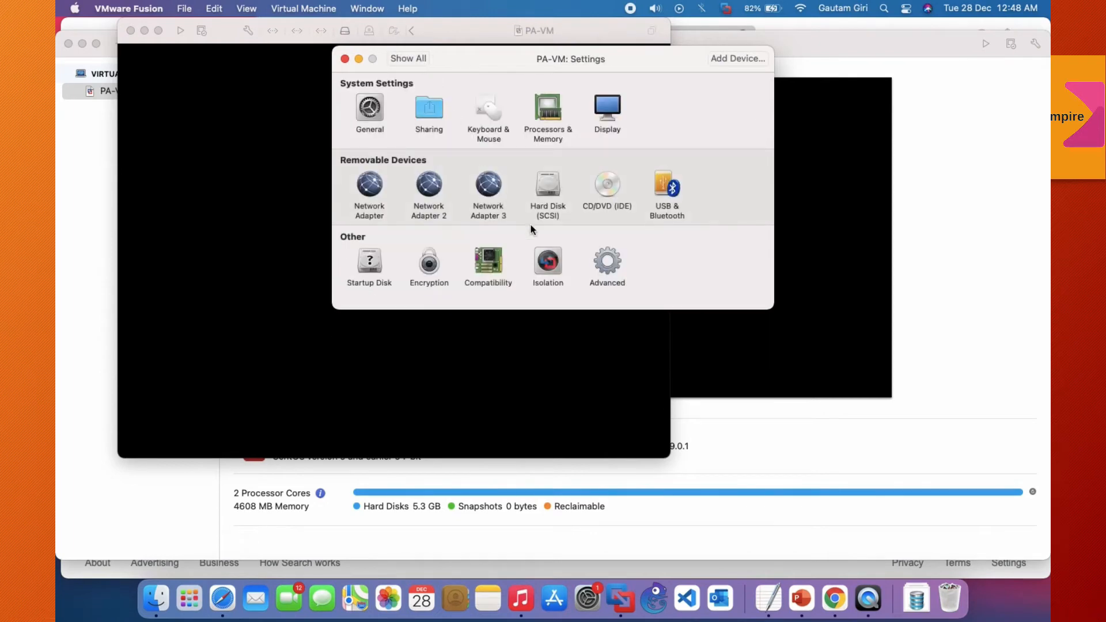
Step: Connect PA-VM's Network Adapter 3 to the custom network vmnet4 and close the virtual machine settings
click(489, 184)
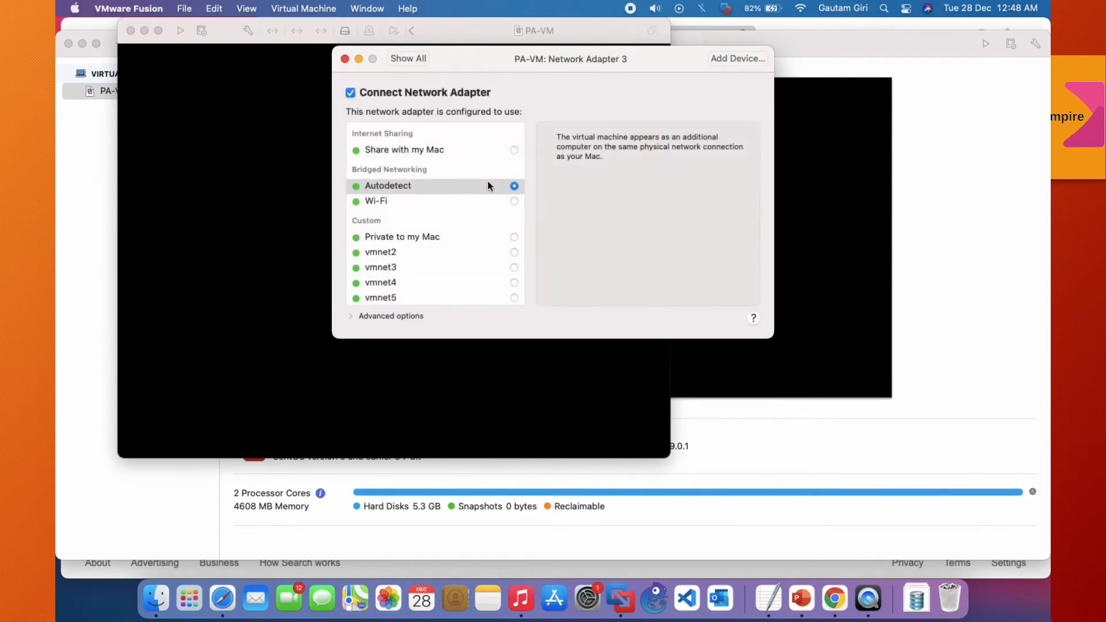
click(514, 282)
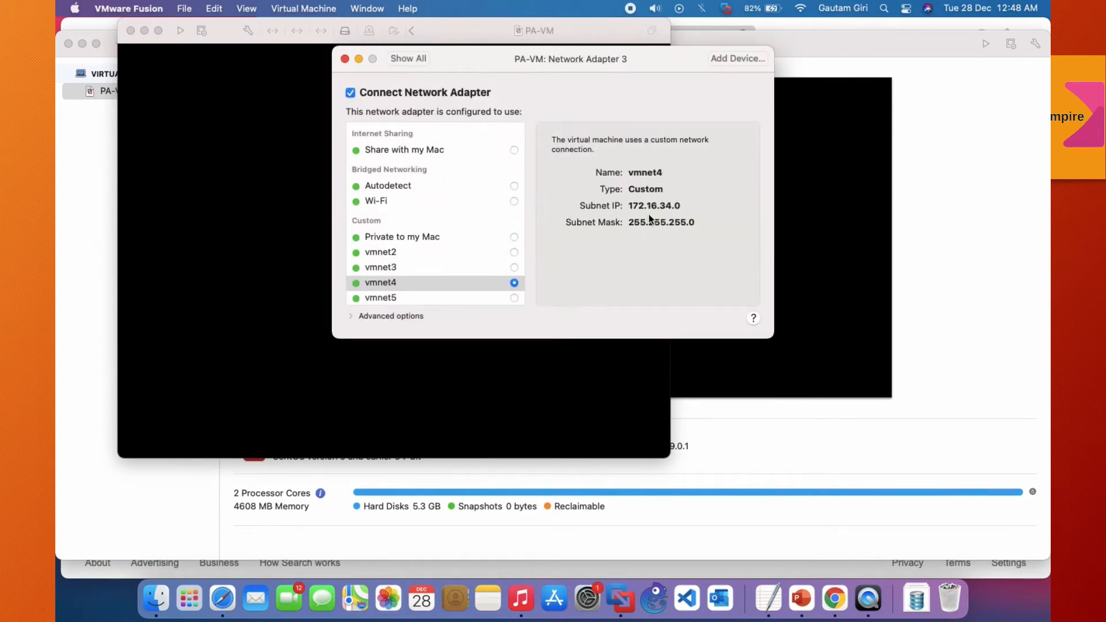
click(421, 60)
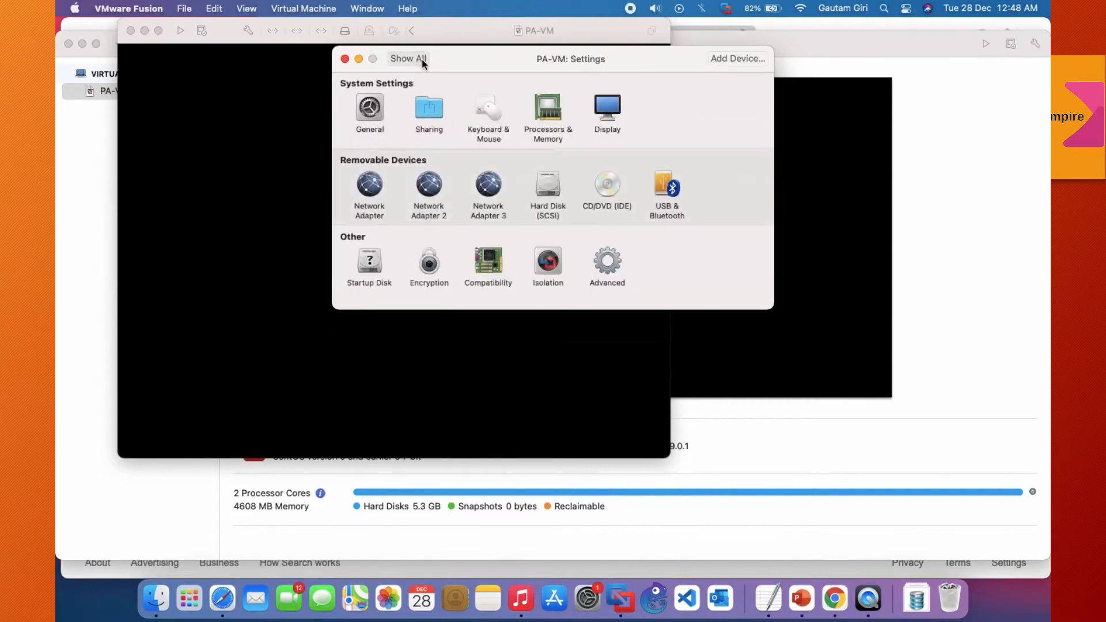
click(345, 59)
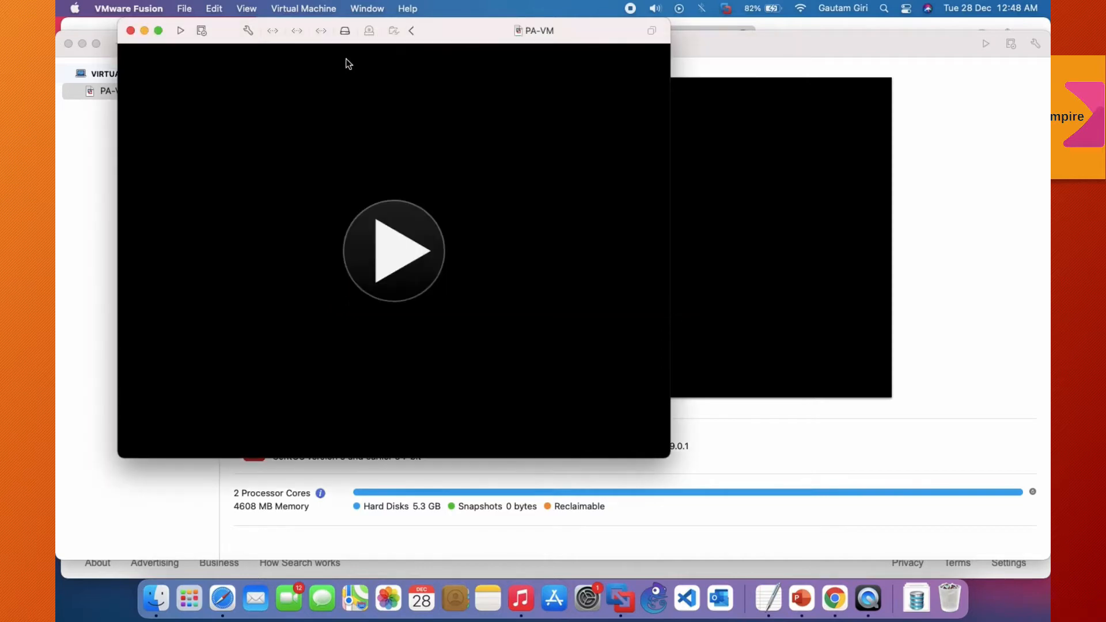
Step: Open the application's network preferences and unlock them for changes by entering the administrator password
click(184, 8)
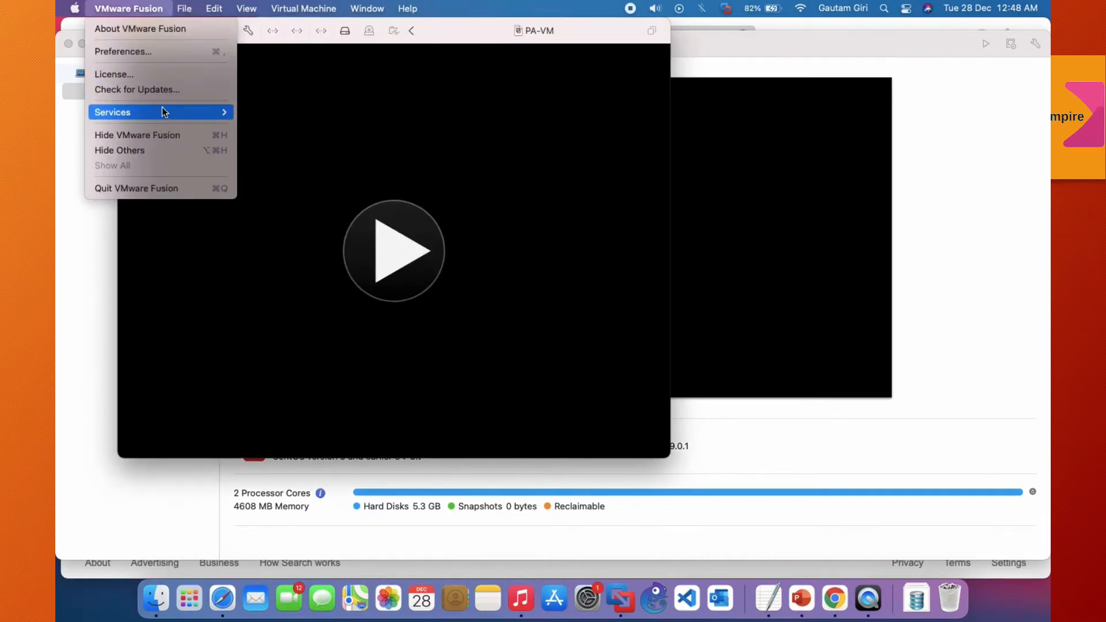
click(139, 57)
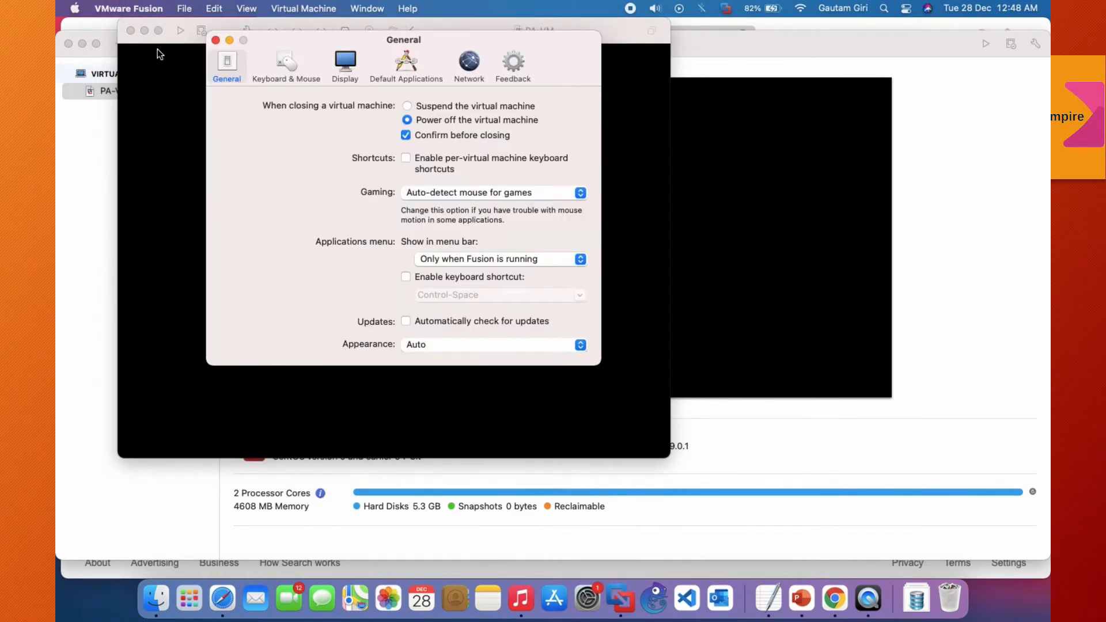
click(472, 66)
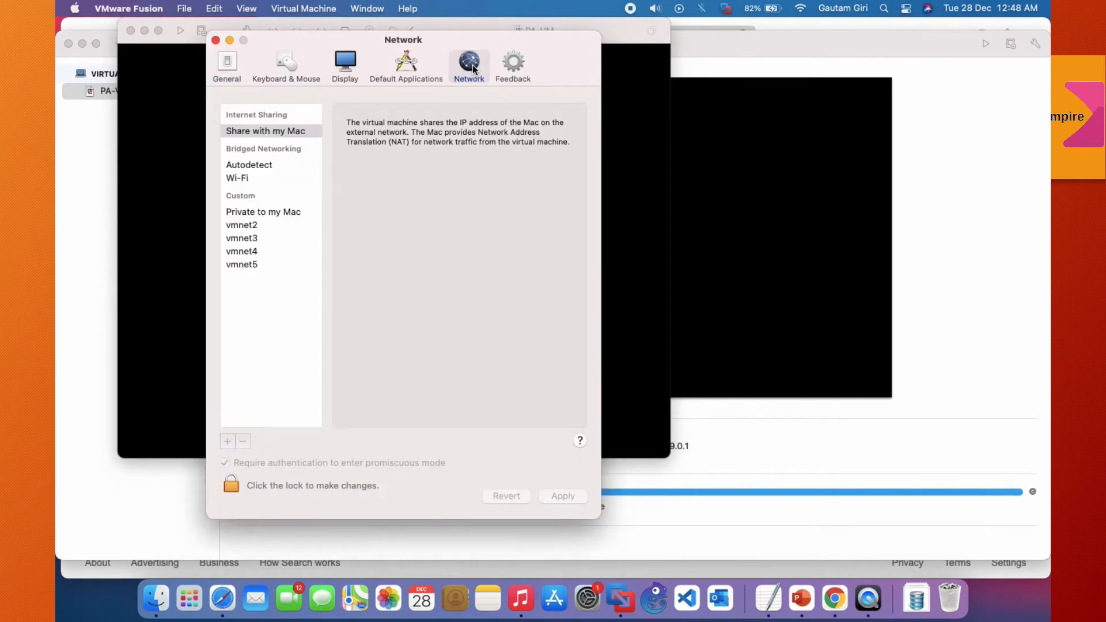
click(259, 263)
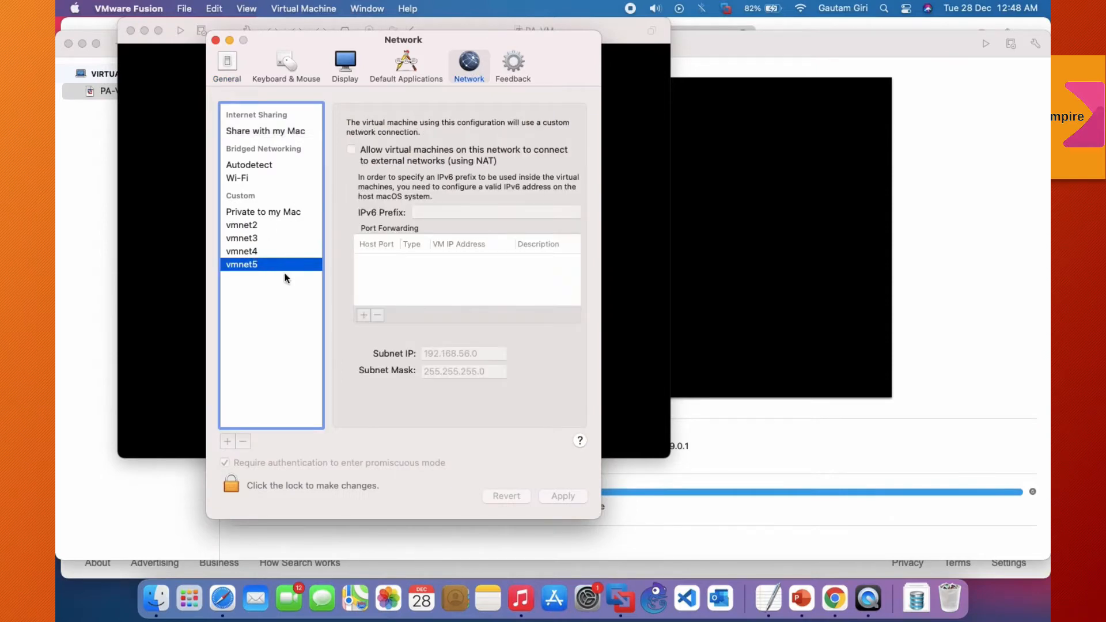
click(231, 482)
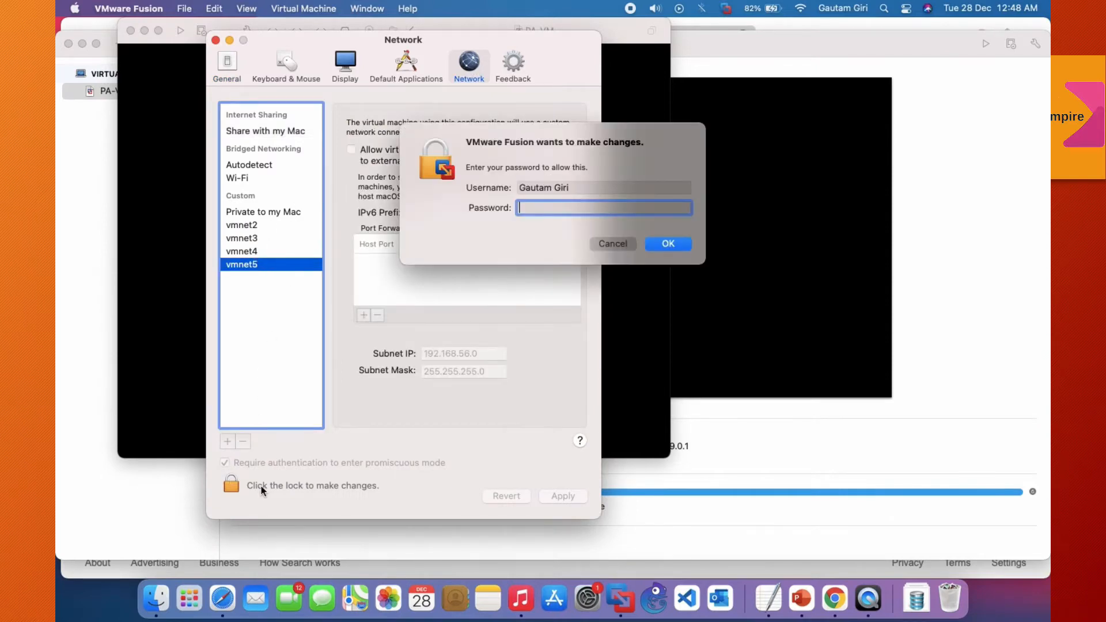
text(•••••)
key(Return)
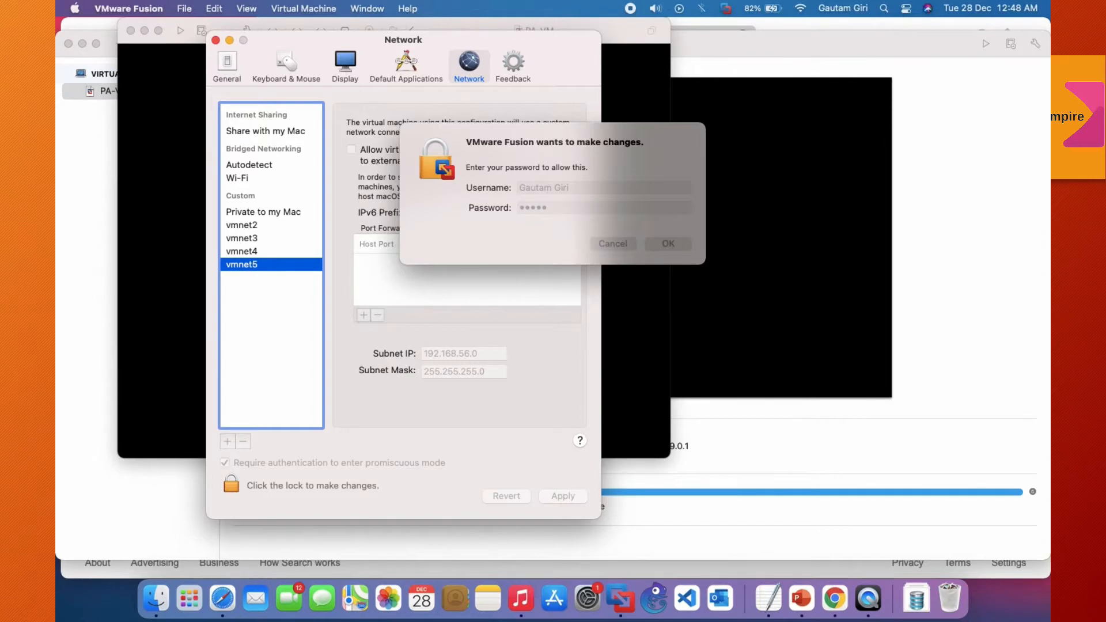
Step: Add a custom network, set its subnet IP to 172.16.8.0, and lock and close the network preferences
click(227, 442)
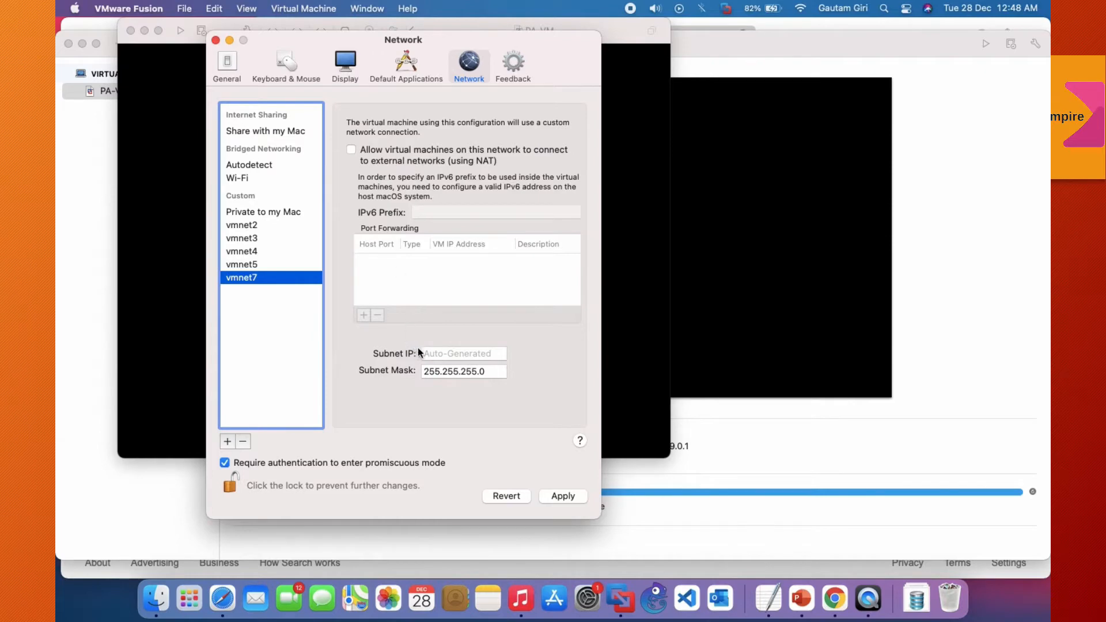
click(558, 496)
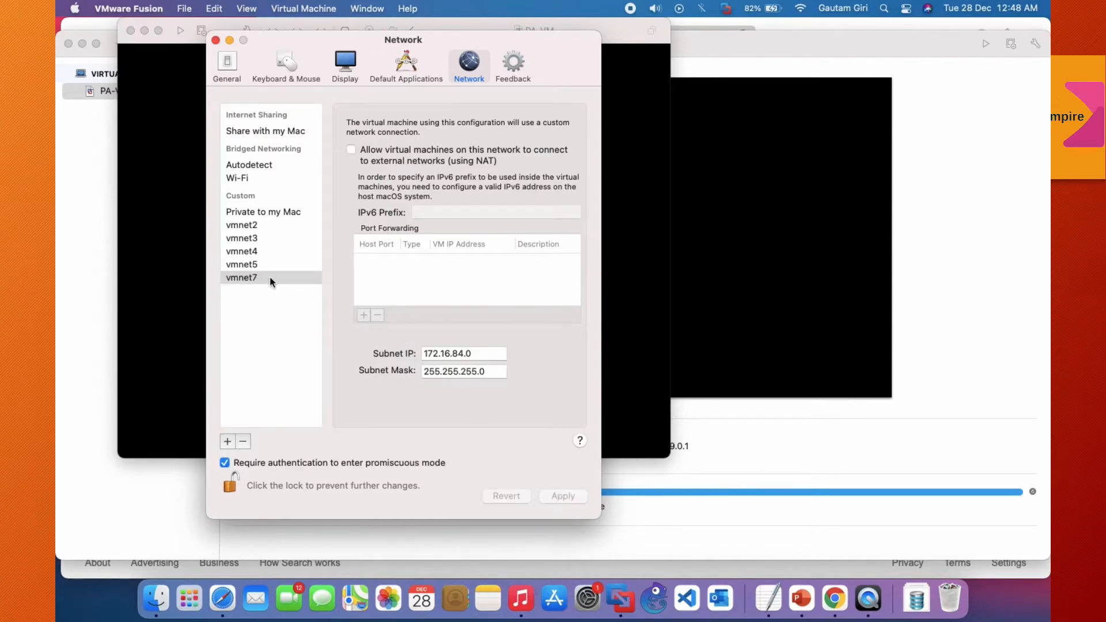
click(459, 353)
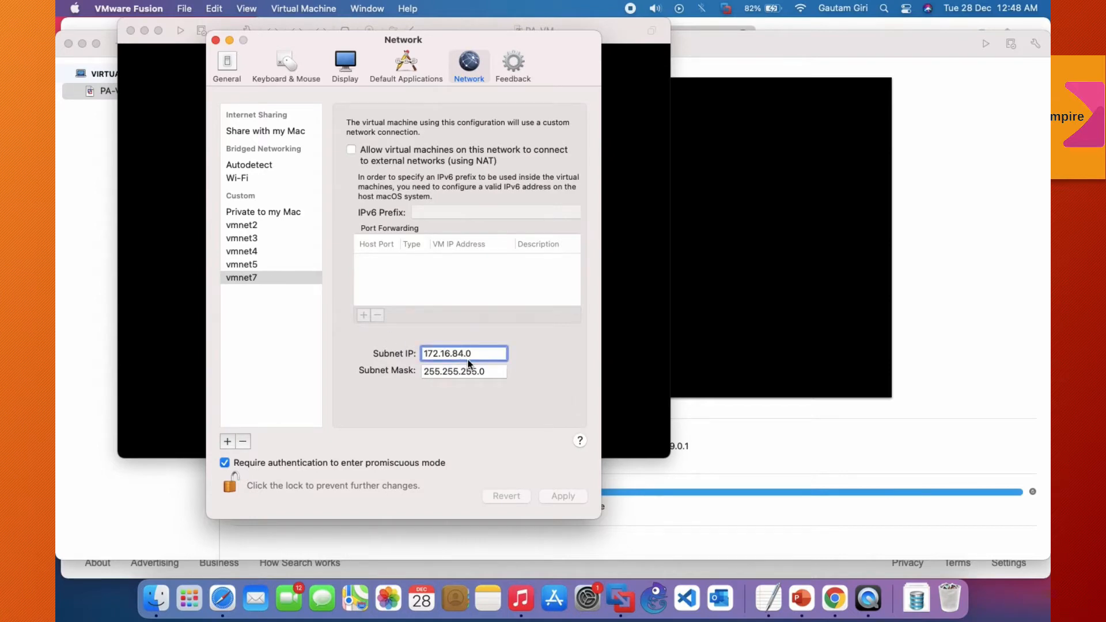
key(BackSpace)
key(BackSpace)
text(8)
click(452, 372)
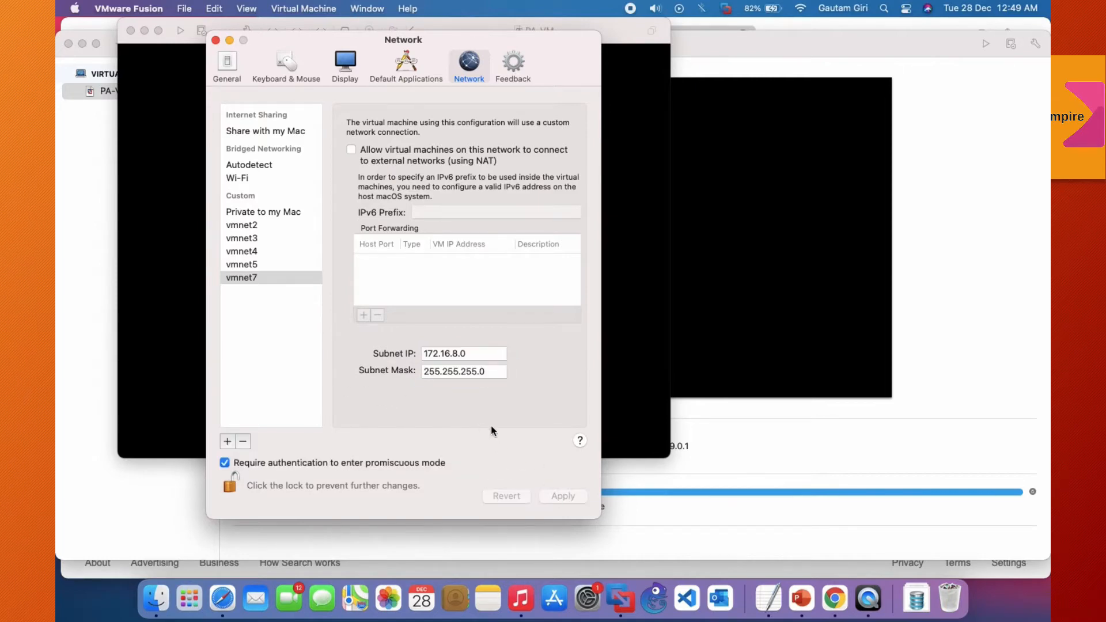
click(231, 485)
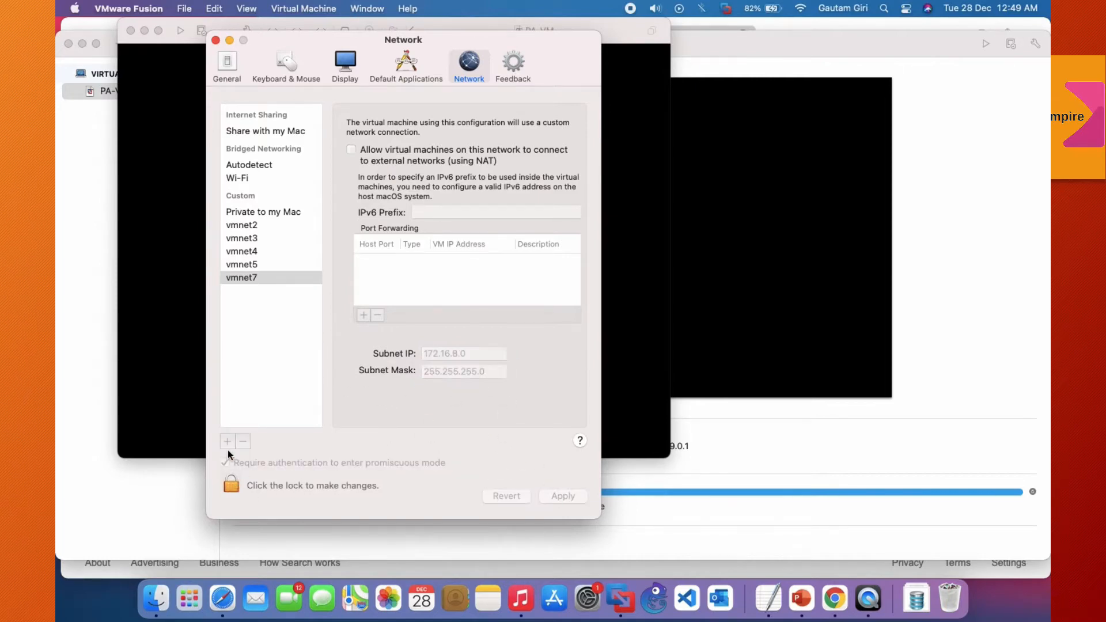
click(216, 40)
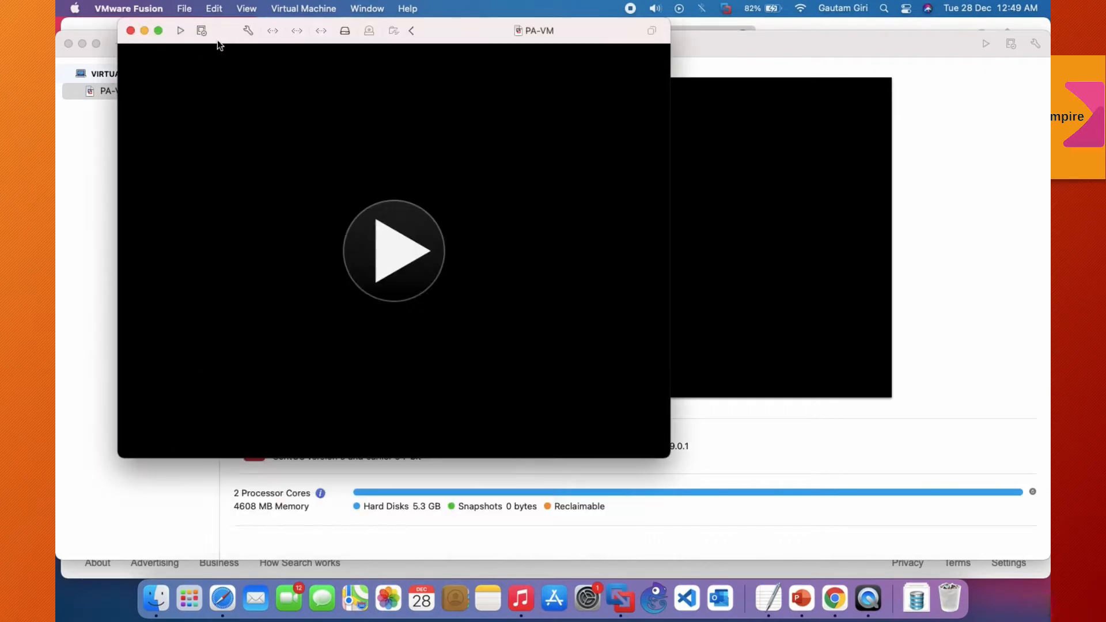
Step: Connect PA-VM's Network Adapter 3 to the custom network vmnet7 and close the virtual machine settings
click(251, 31)
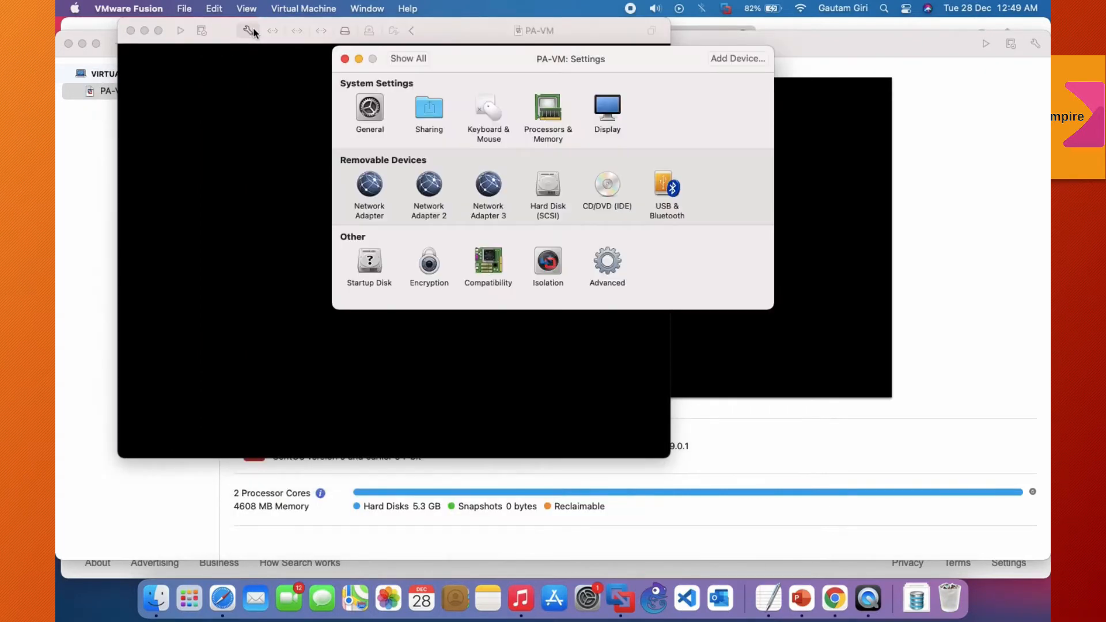
click(488, 184)
scroll(454, 252, down, 2)
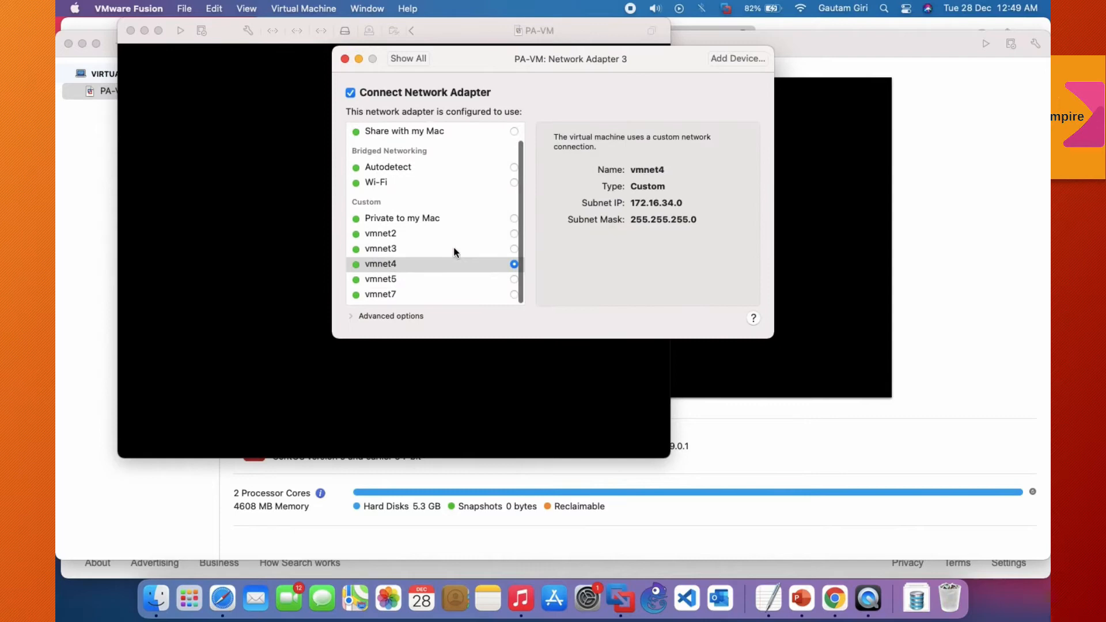
click(430, 294)
click(514, 297)
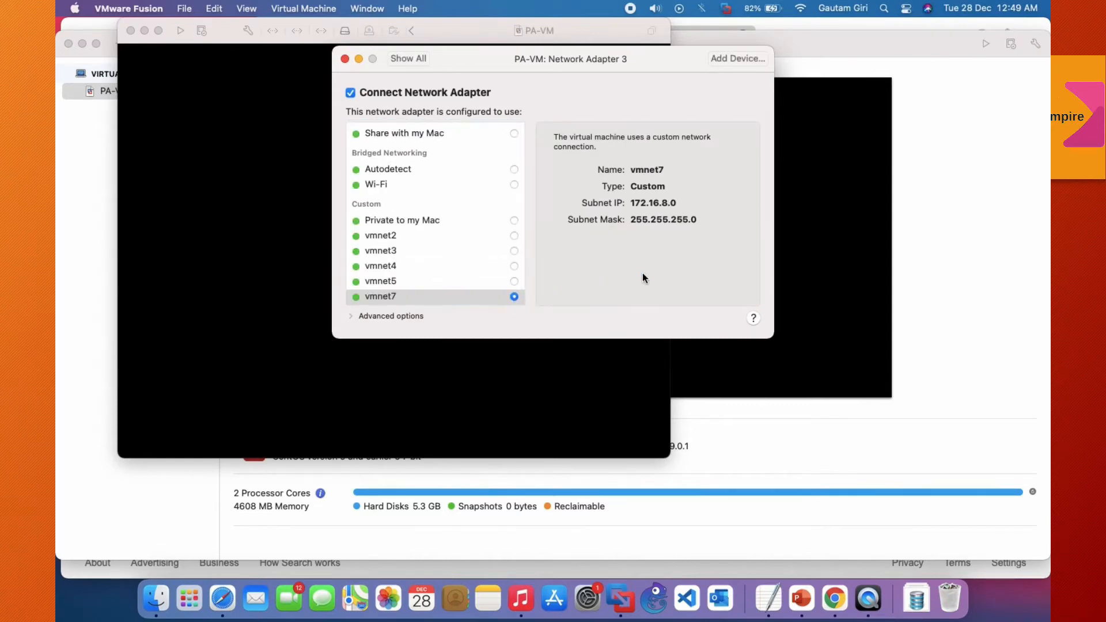
click(345, 58)
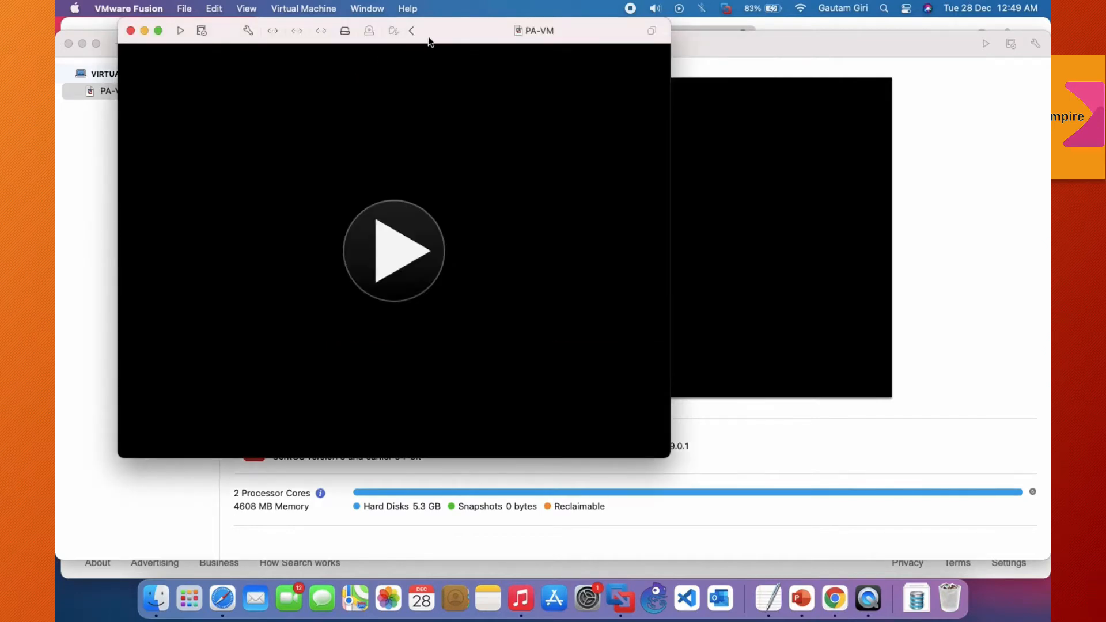
Step: Start the PA-VM virtual machine and enter the administrator password to allow it to monitor network traffic
drag(444, 37, 507, 77)
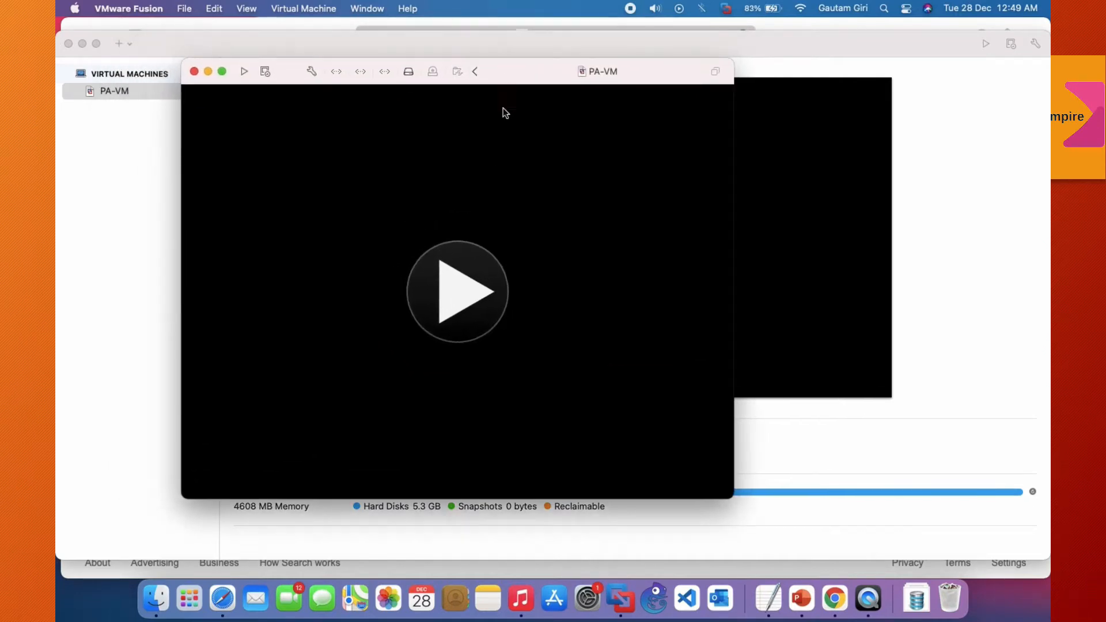
click(480, 286)
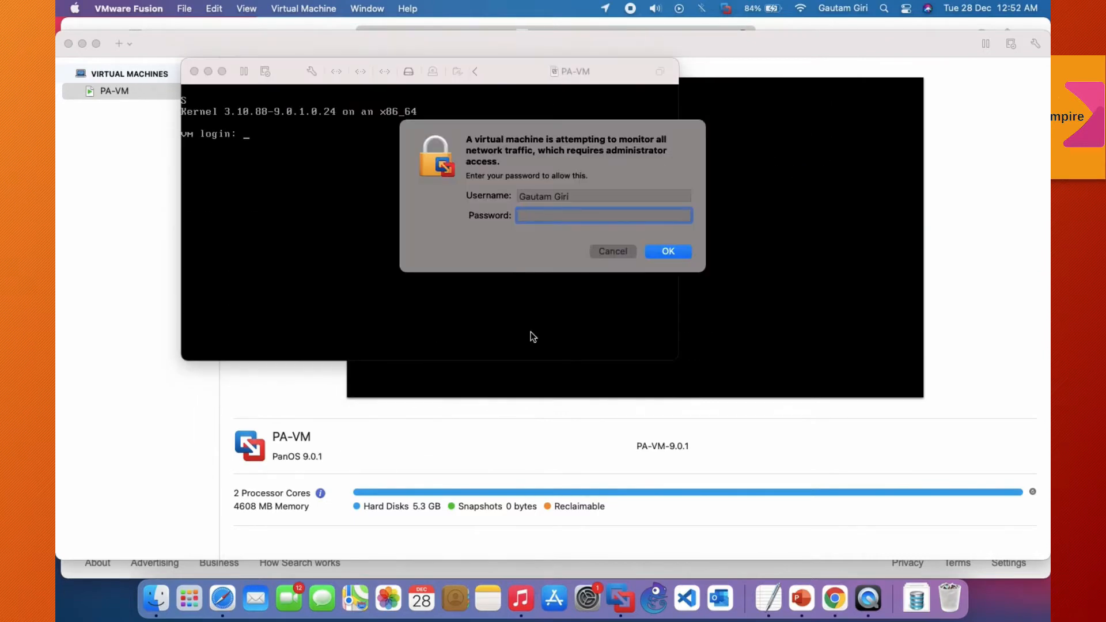
text(•••••)
key(Return)
text(•••••)
click(668, 252)
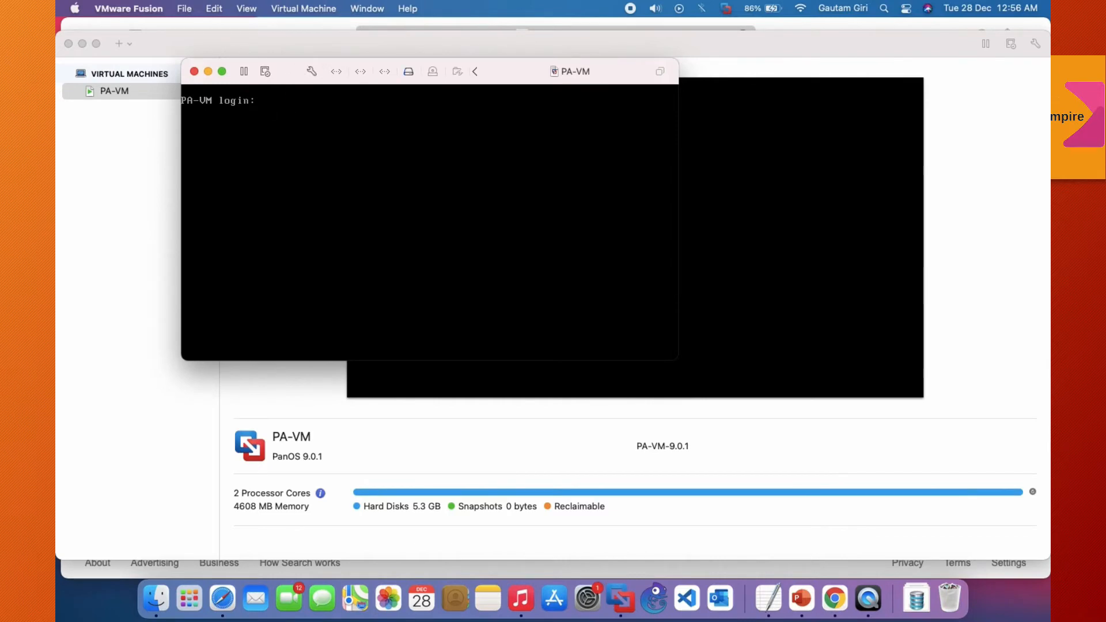
Step: Log in to the PA-VM console as admin with the account password and run "show interface management"
text(admin)
key(Return)
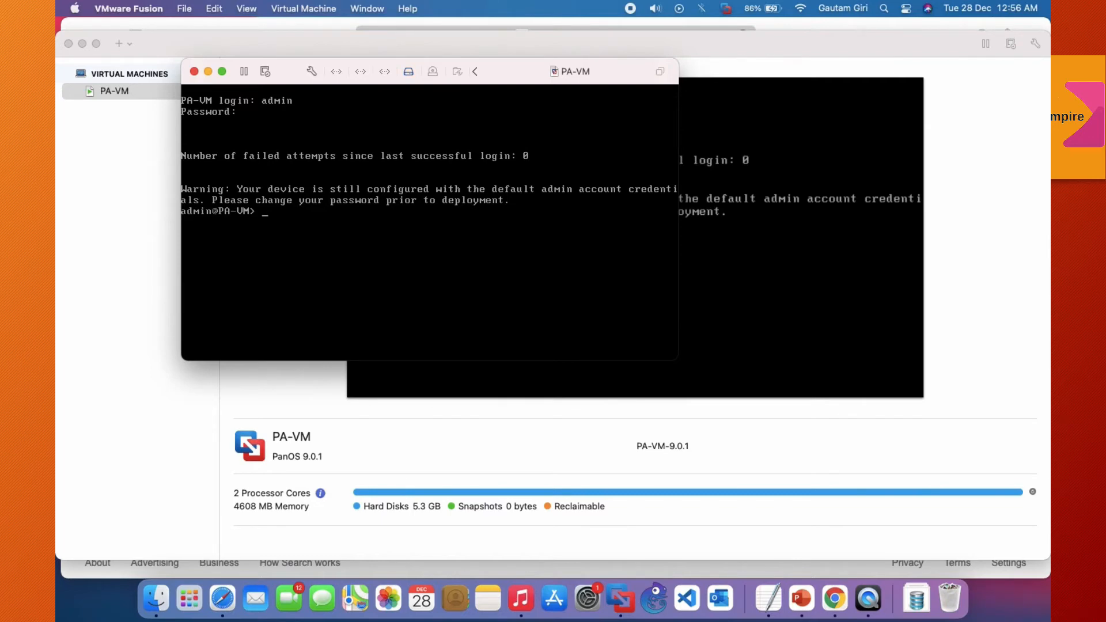
text(show interface management)
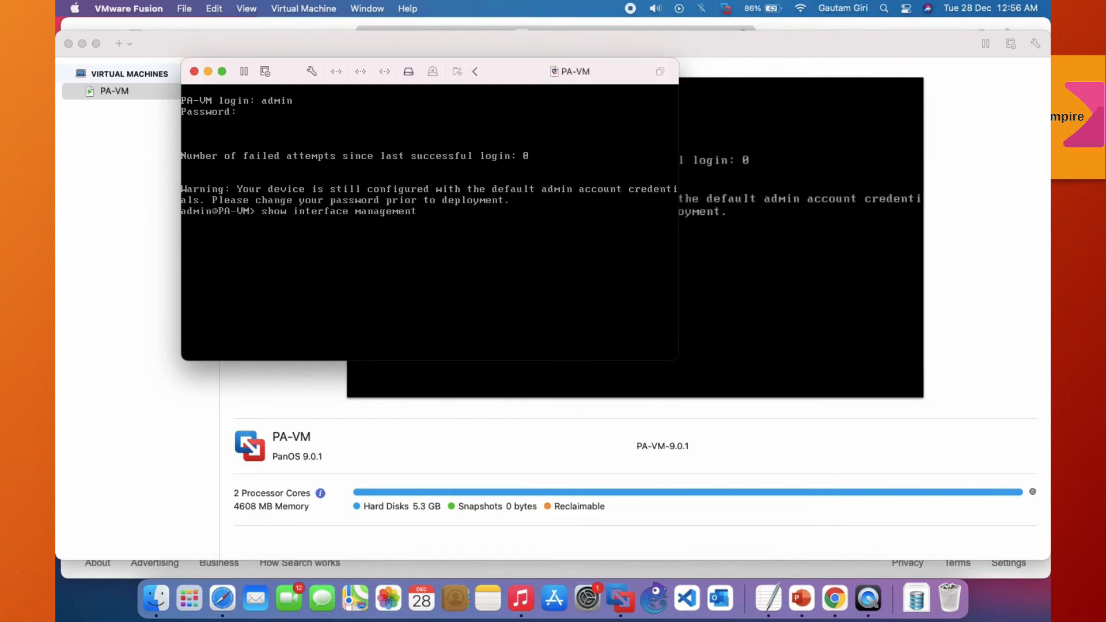
key(question)
key(Return)
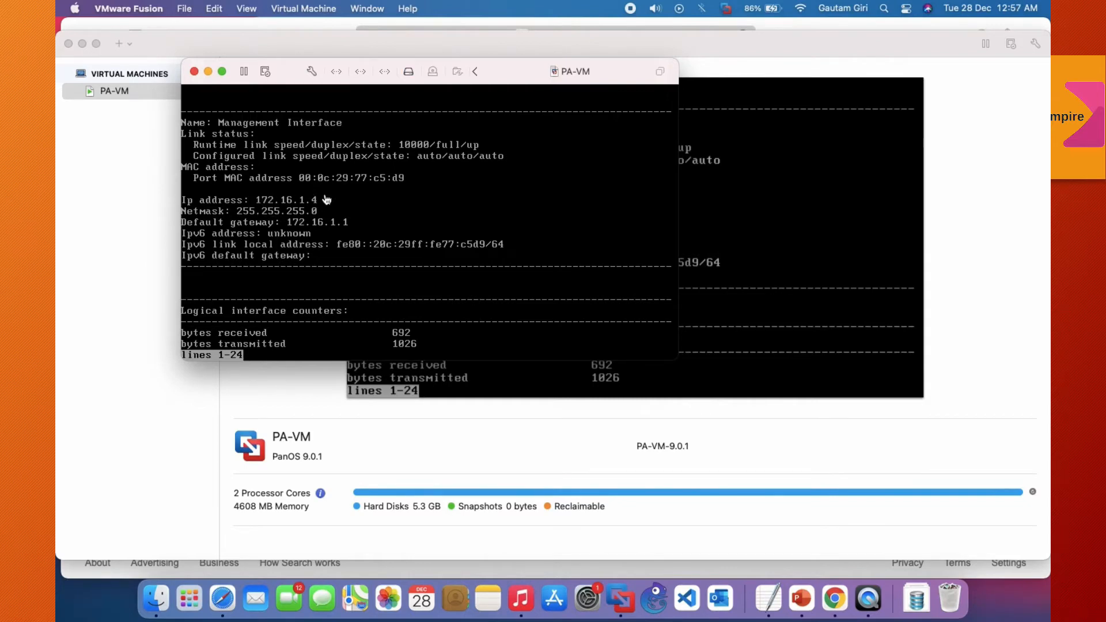
click(444, 24)
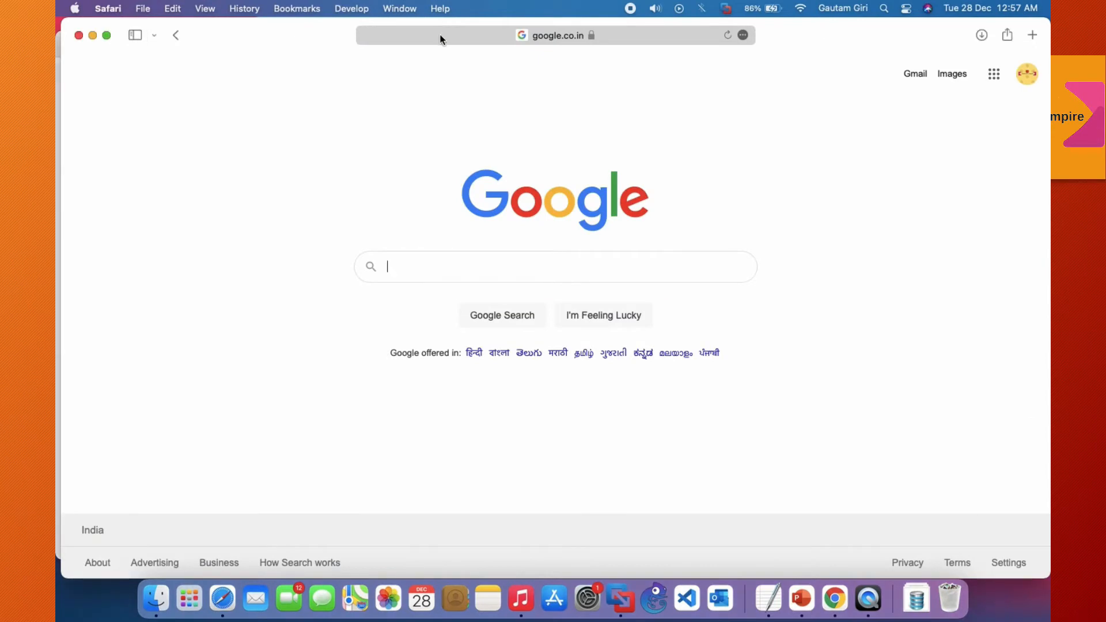
click(442, 37)
text(ht)
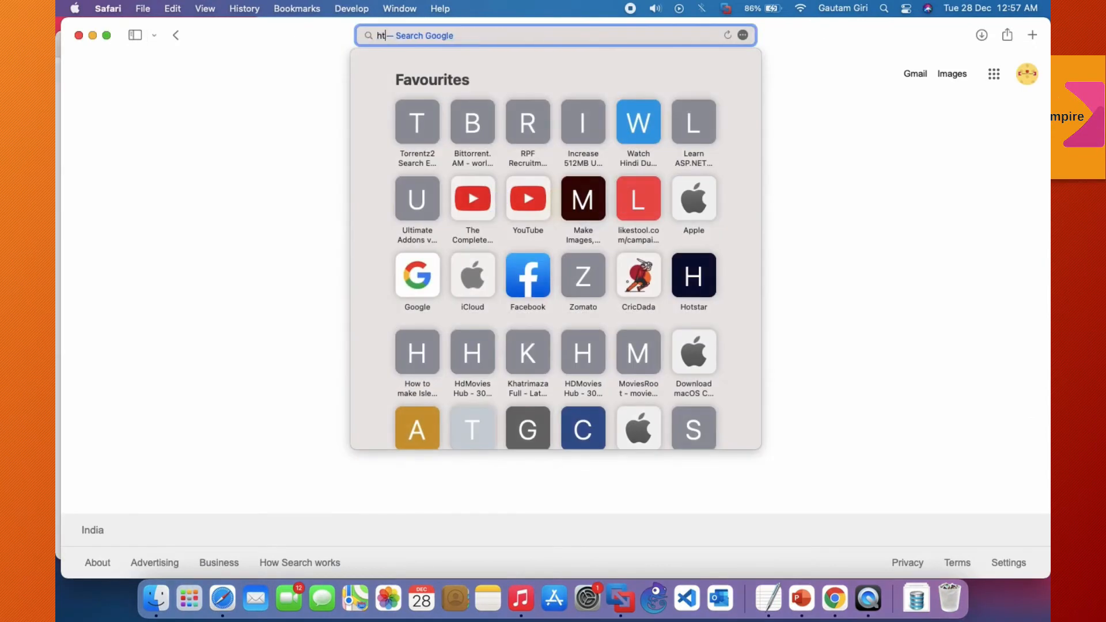
text(tps://1)
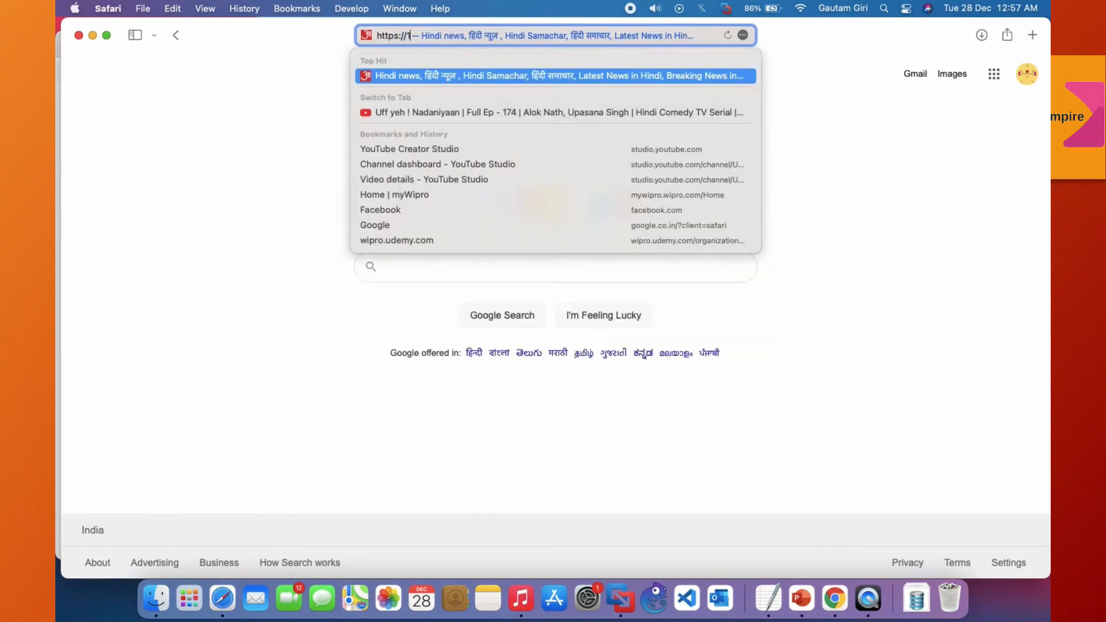
text(72.16.)
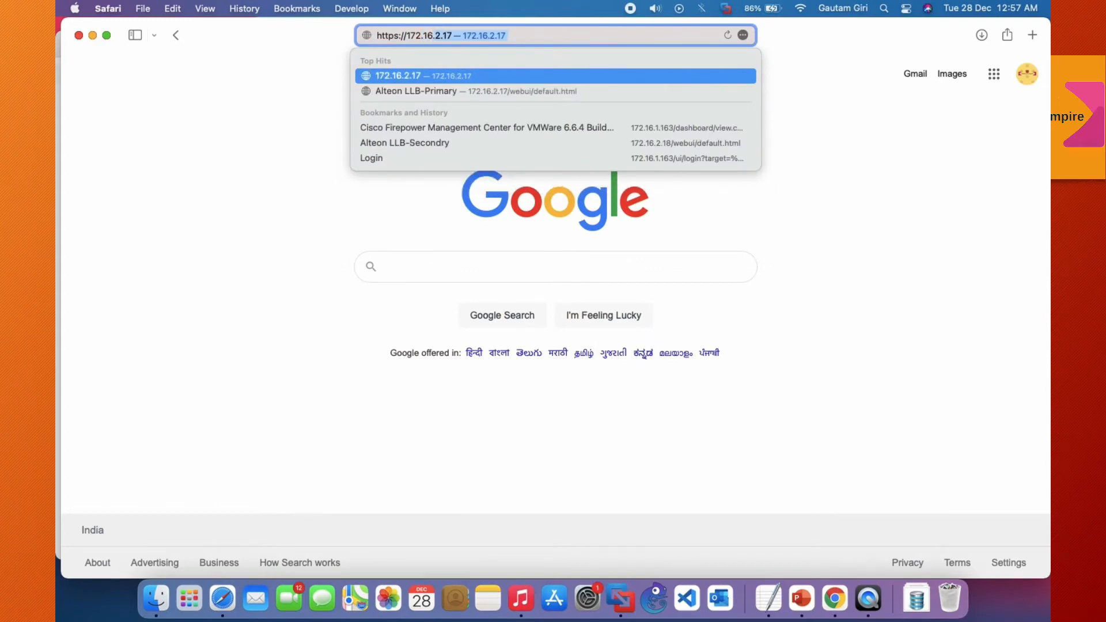
text(1.4)
key(Return)
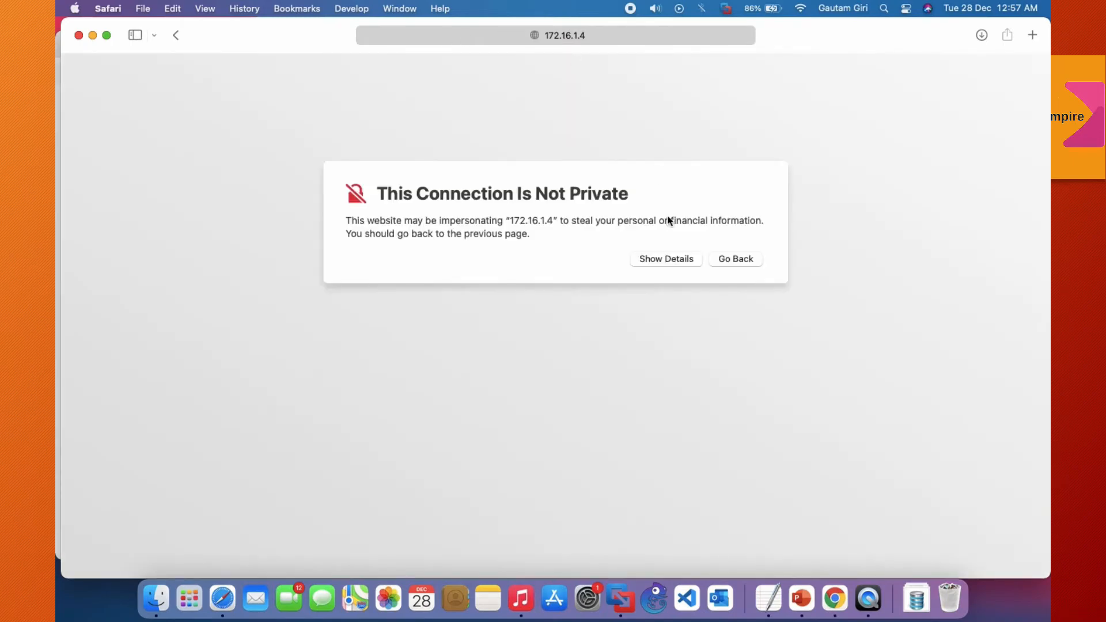
Step: Proceed to the website despite the certificate warning and enter the Mac account password to update the certificate trust settings
click(670, 262)
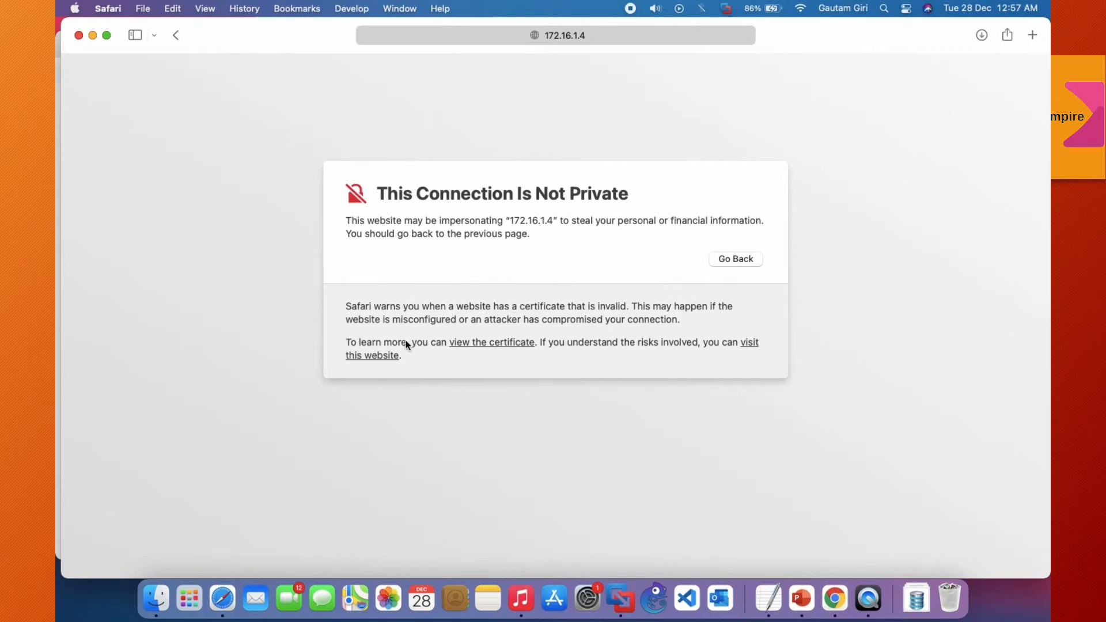
click(382, 356)
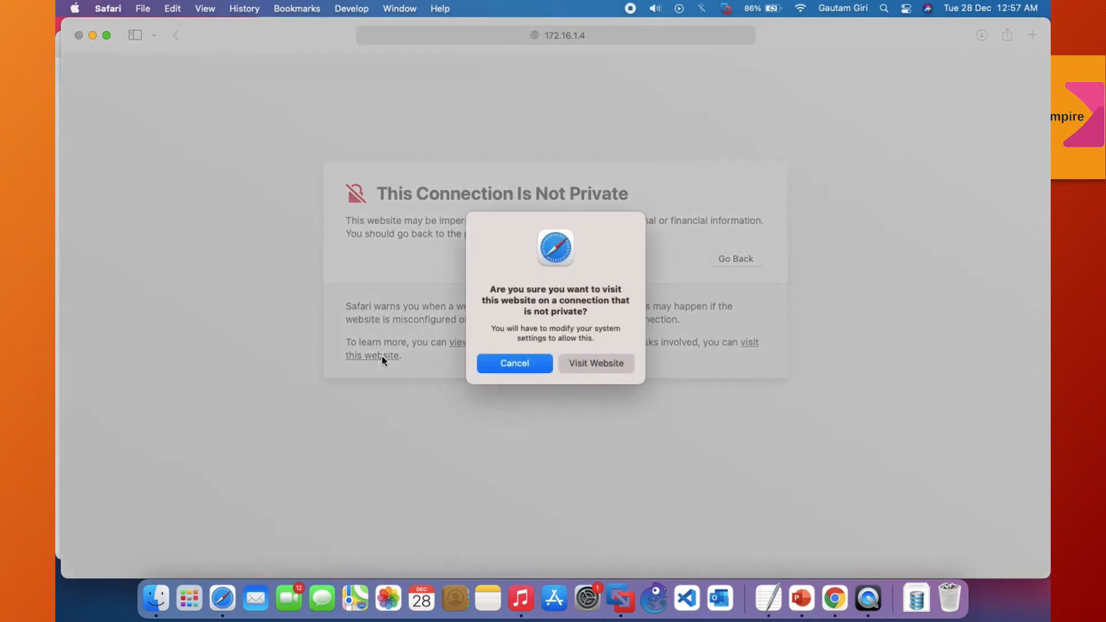
click(589, 367)
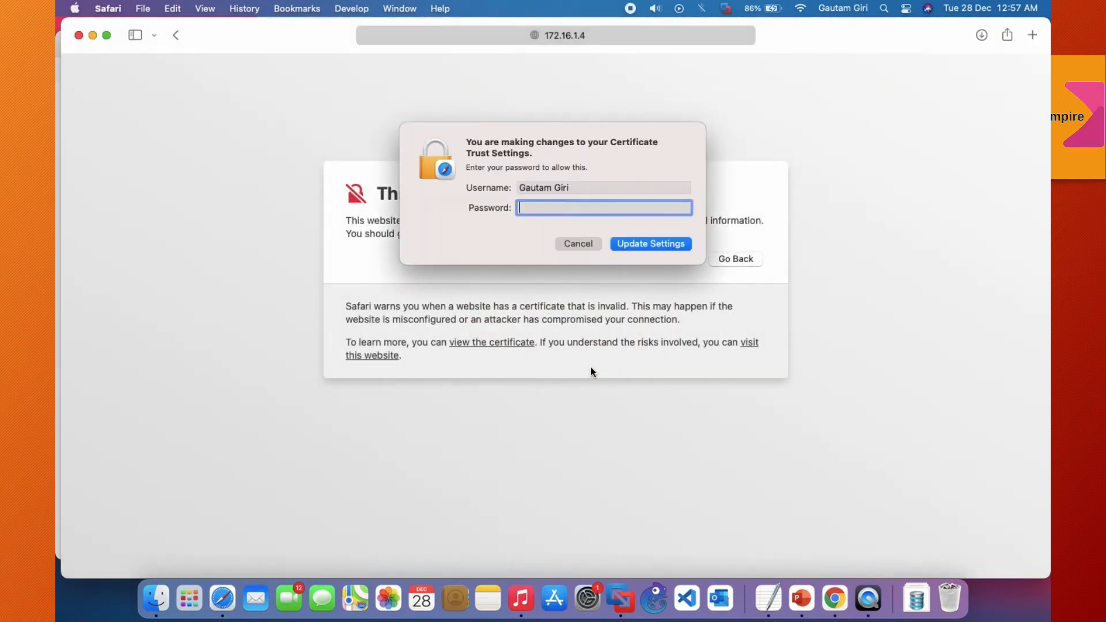
text(*****)
key(Return)
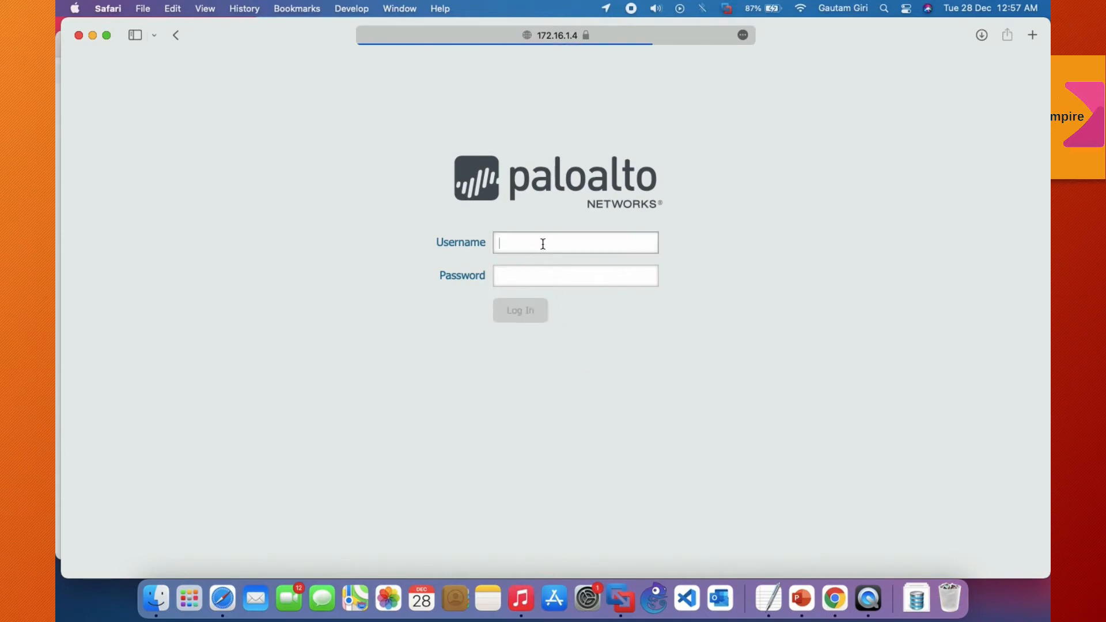
Step: Log in to the Palo Alto web interface as admin with the account password
text(admin)
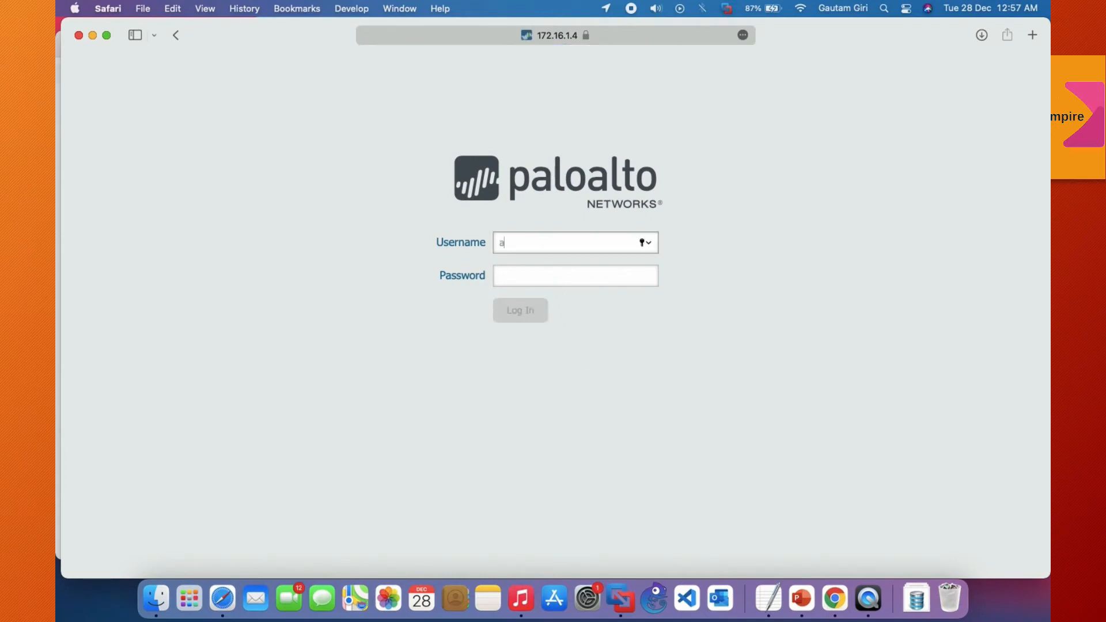
key(Tab)
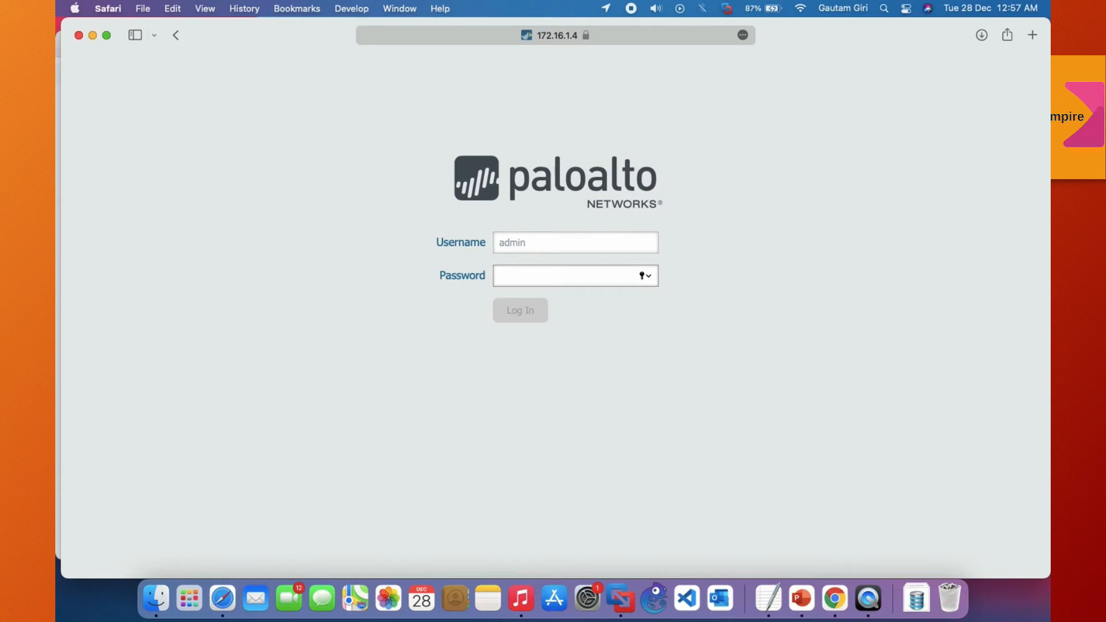
text(admi)
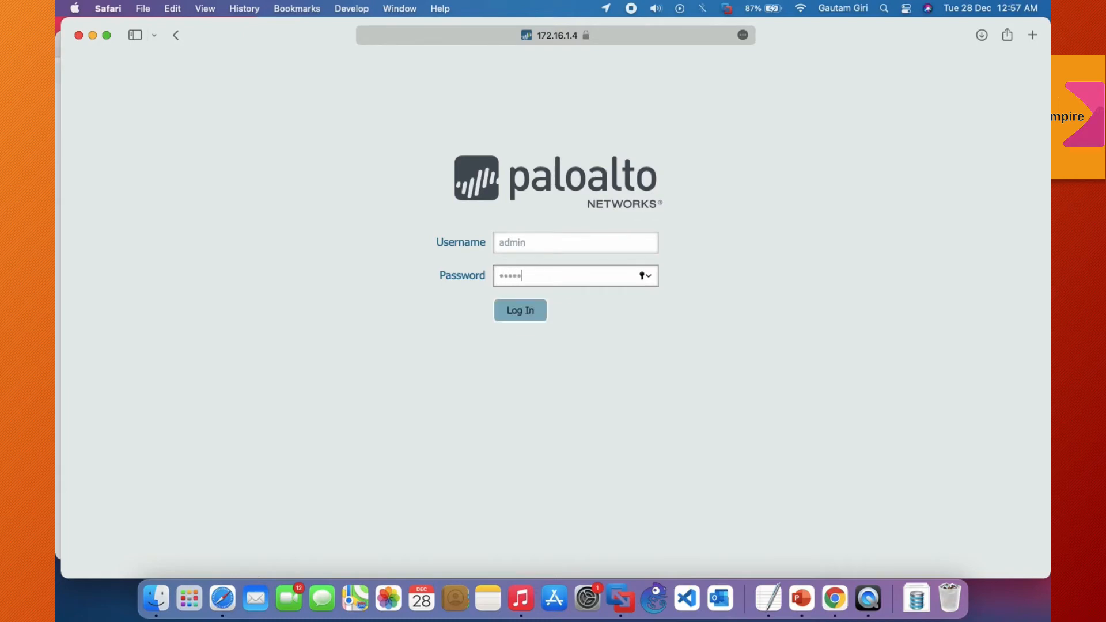
click(520, 311)
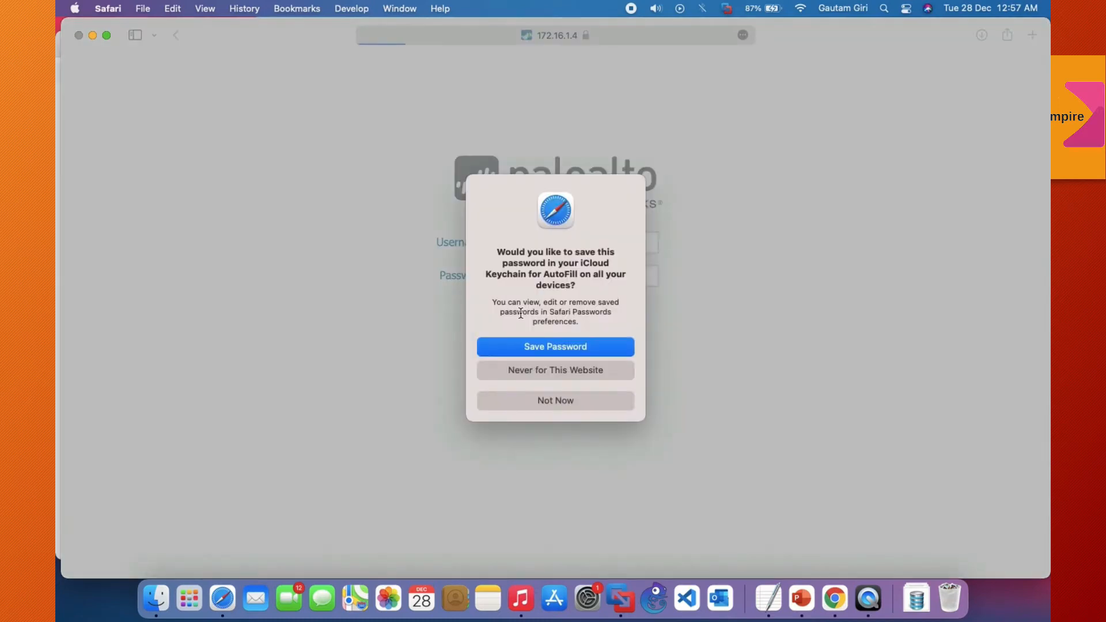
Step: Decline saving the password for this website and dismiss the default-credentials warning and the PAN-OS welcome message
click(551, 369)
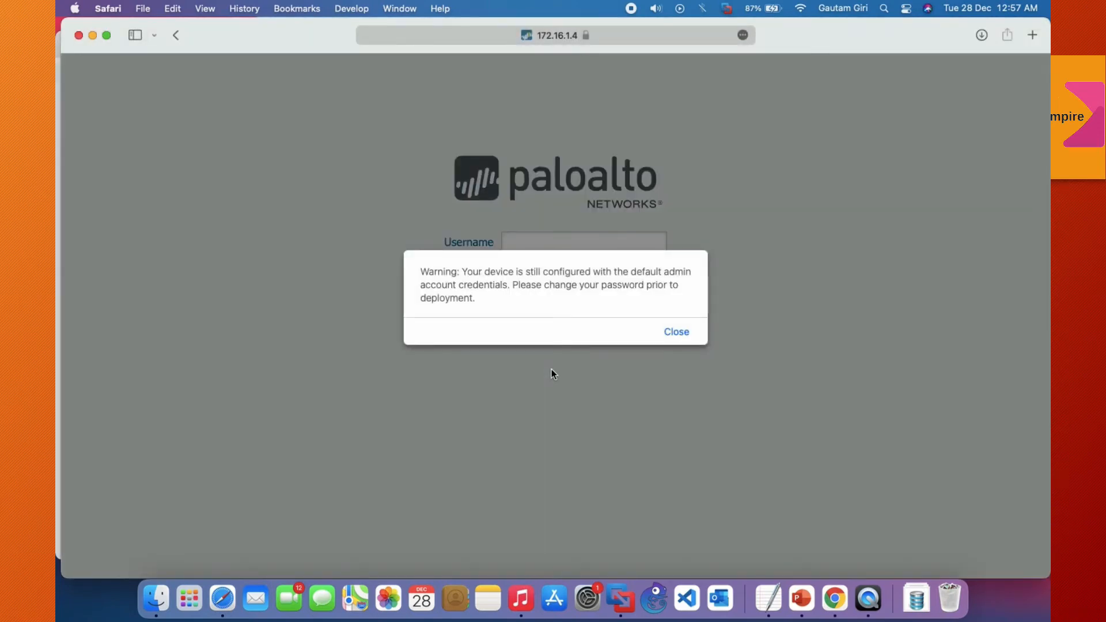
click(683, 333)
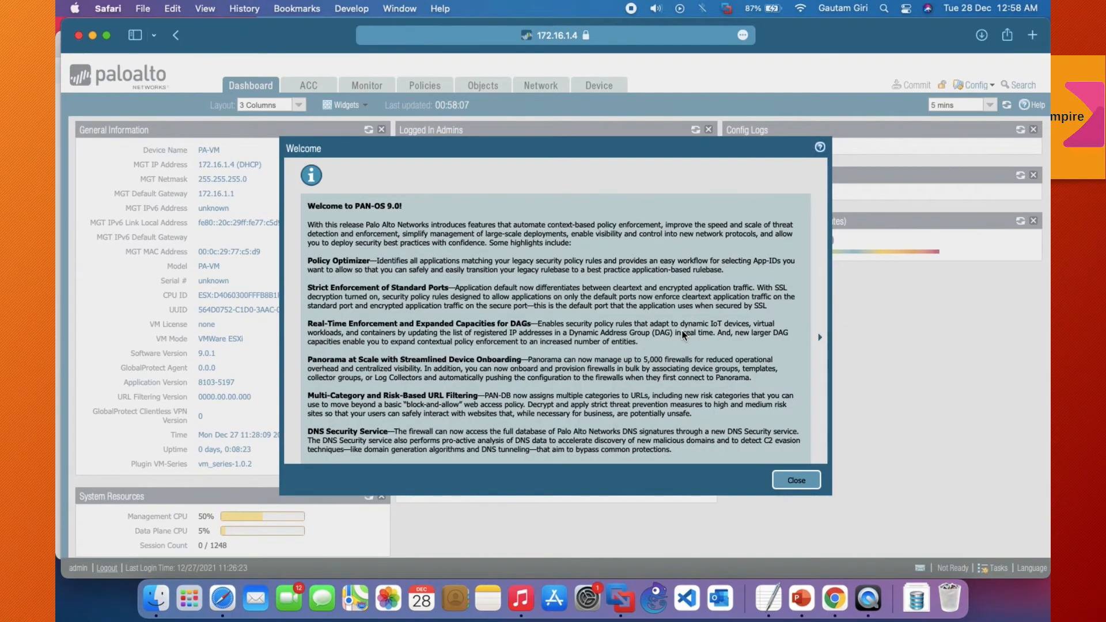
click(796, 480)
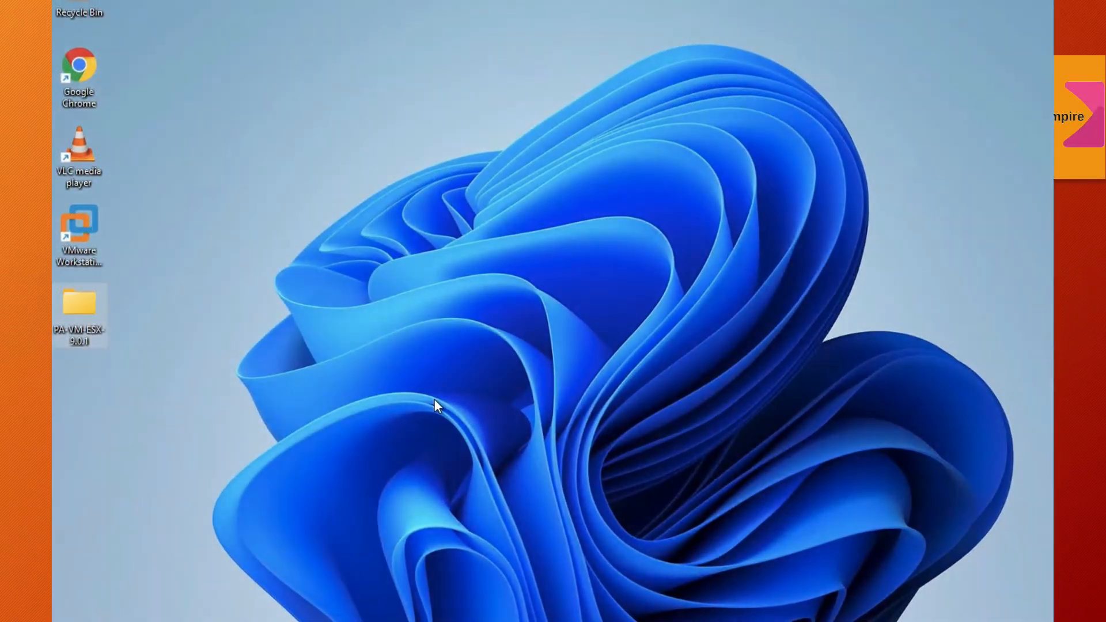
Step: Switch to VMware Workstation Pro and open the PA-VM-ESX-9.0.1 virtual machine file from the PA-VM-ESX-9.0.1 folder on the Desktop
click(87, 220)
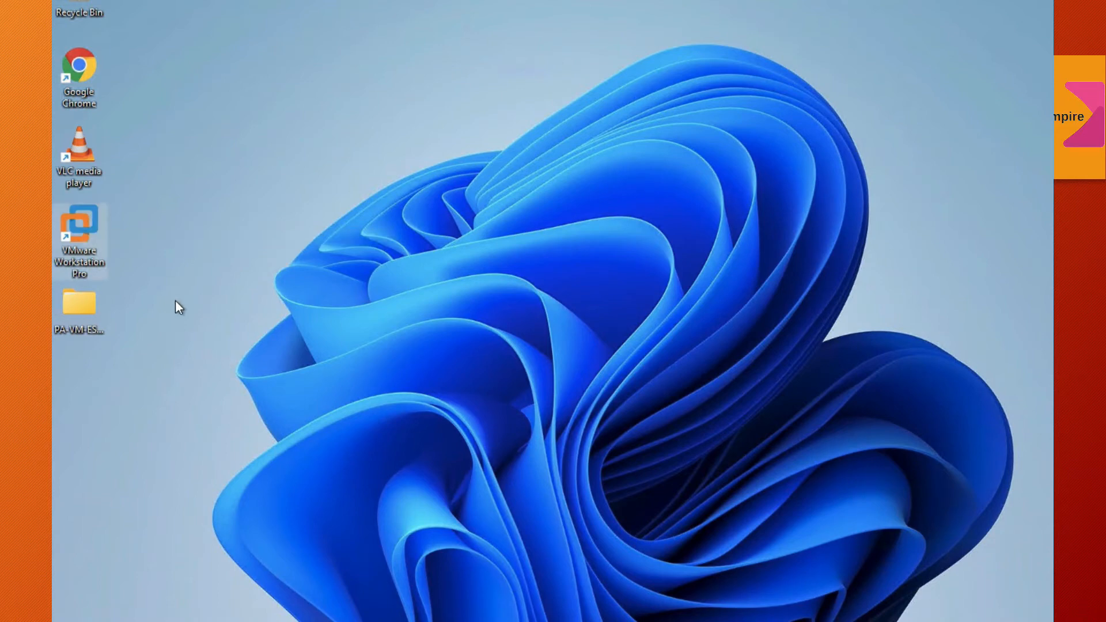
key(Return)
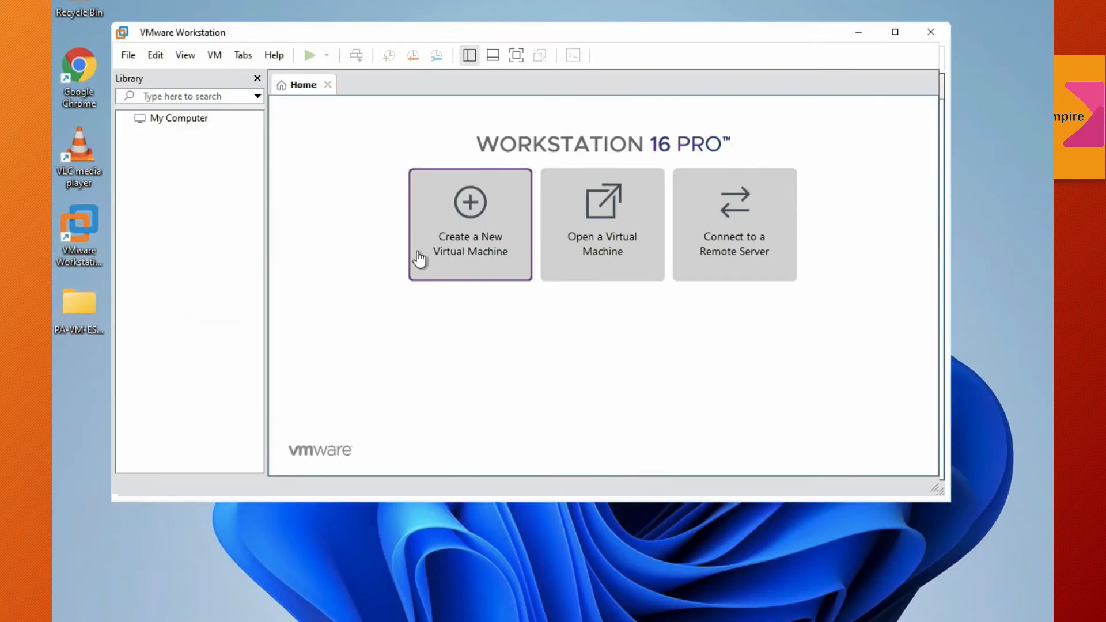
click(628, 221)
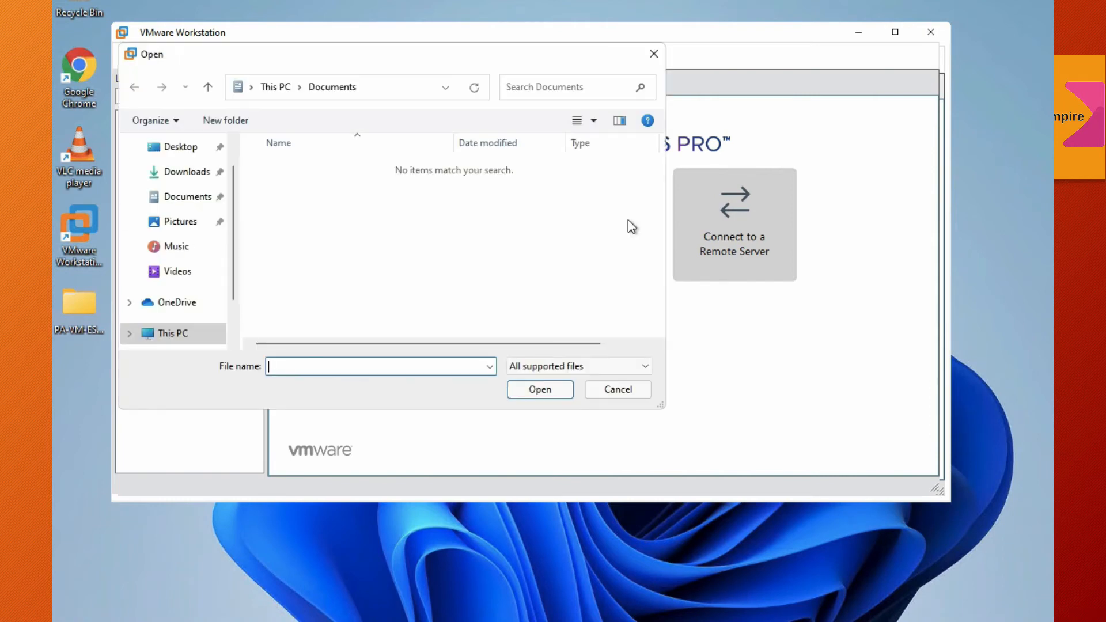
click(182, 151)
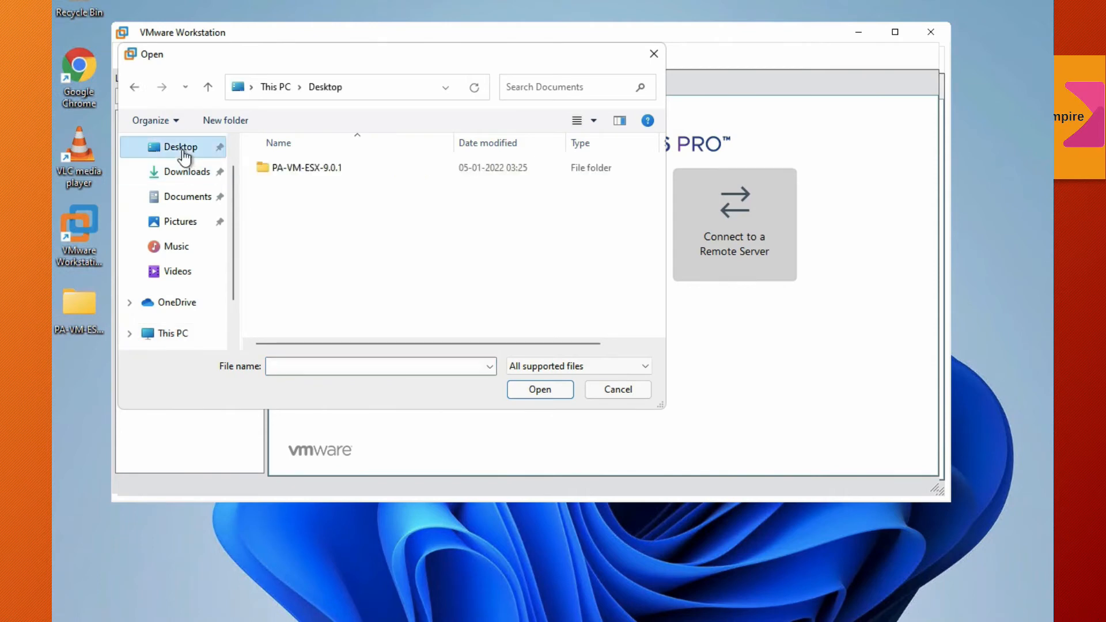
double_click(298, 168)
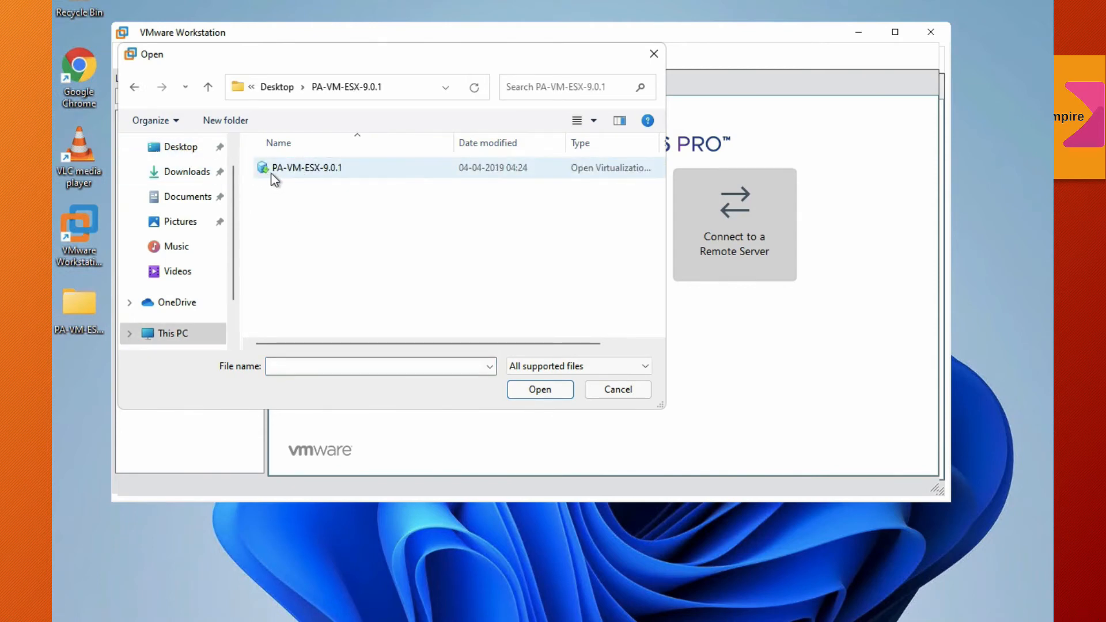
click(327, 171)
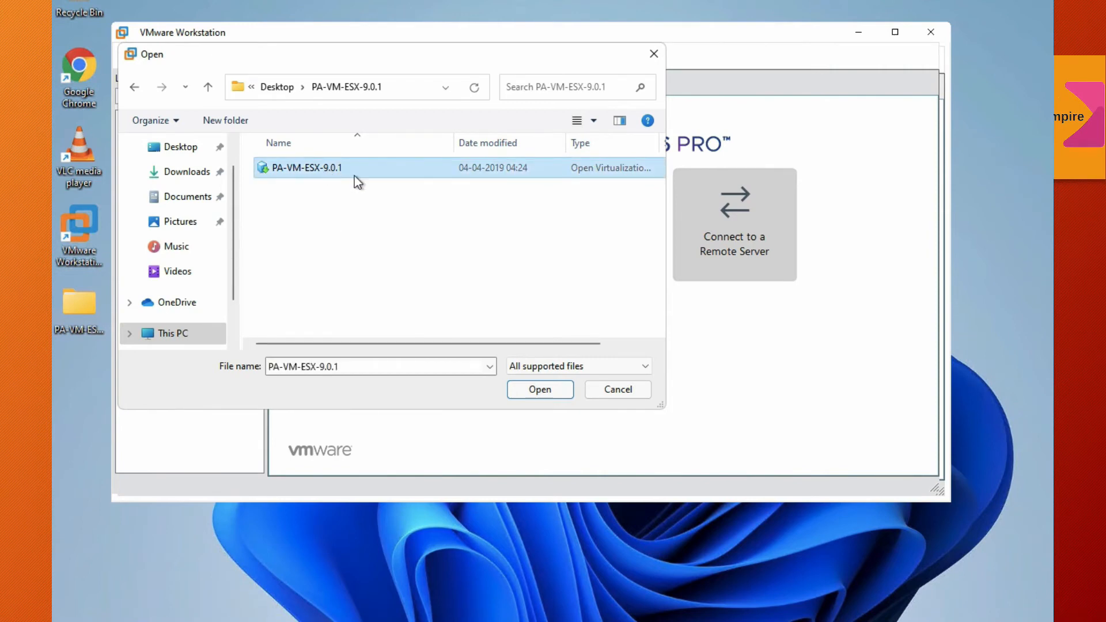
click(545, 390)
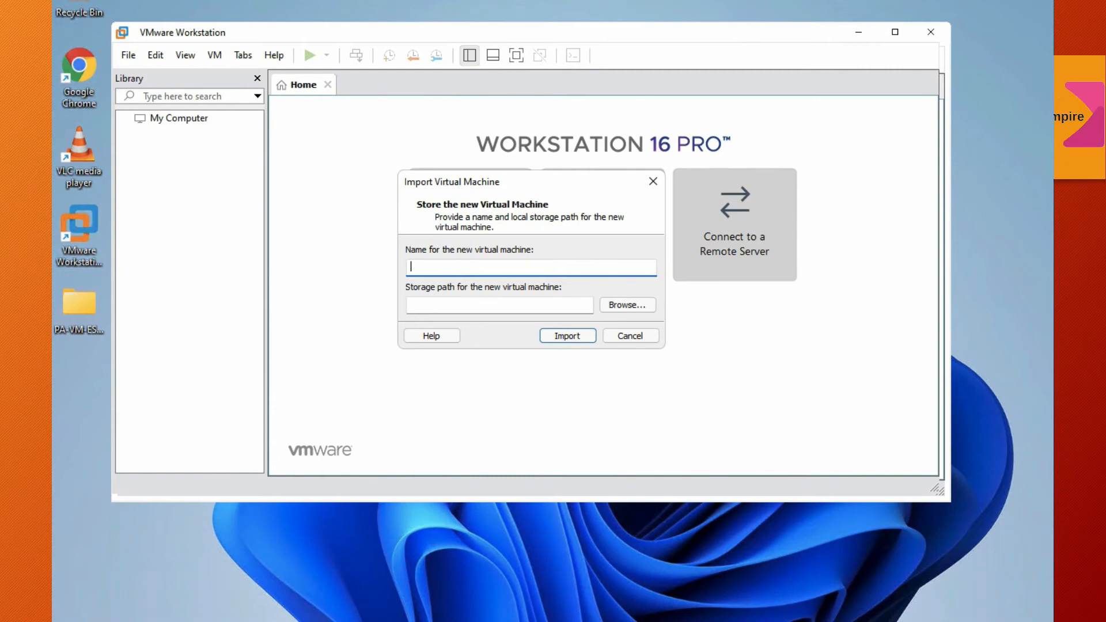
Step: Name the new virtual machine PA-VM and import it using the suggested storage path
text(PA)
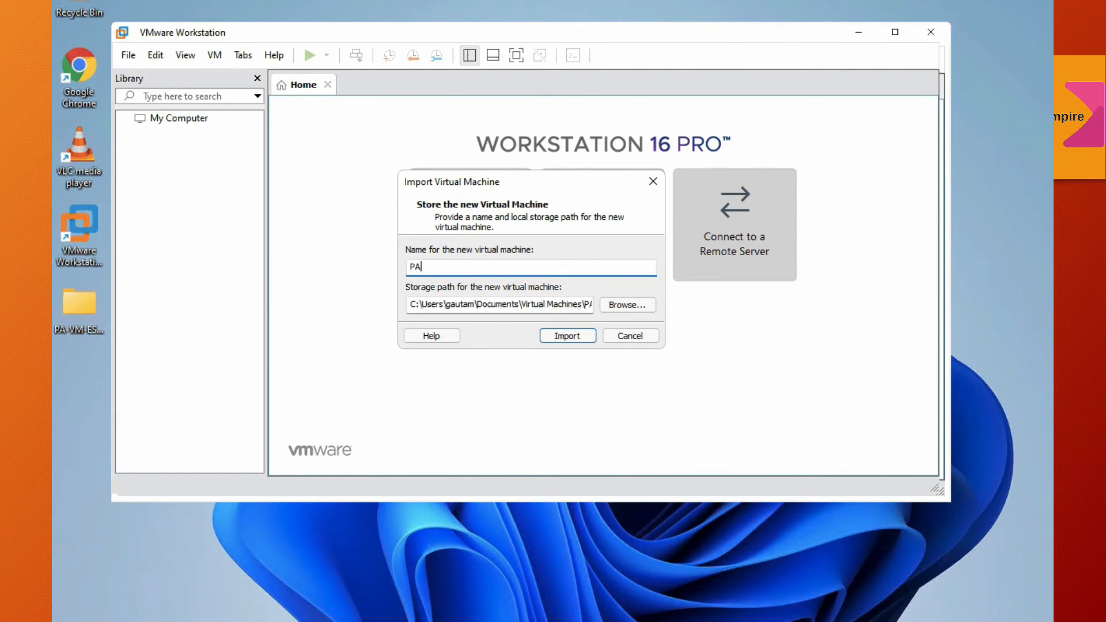
text(-VM)
drag(558, 312, 627, 305)
click(577, 306)
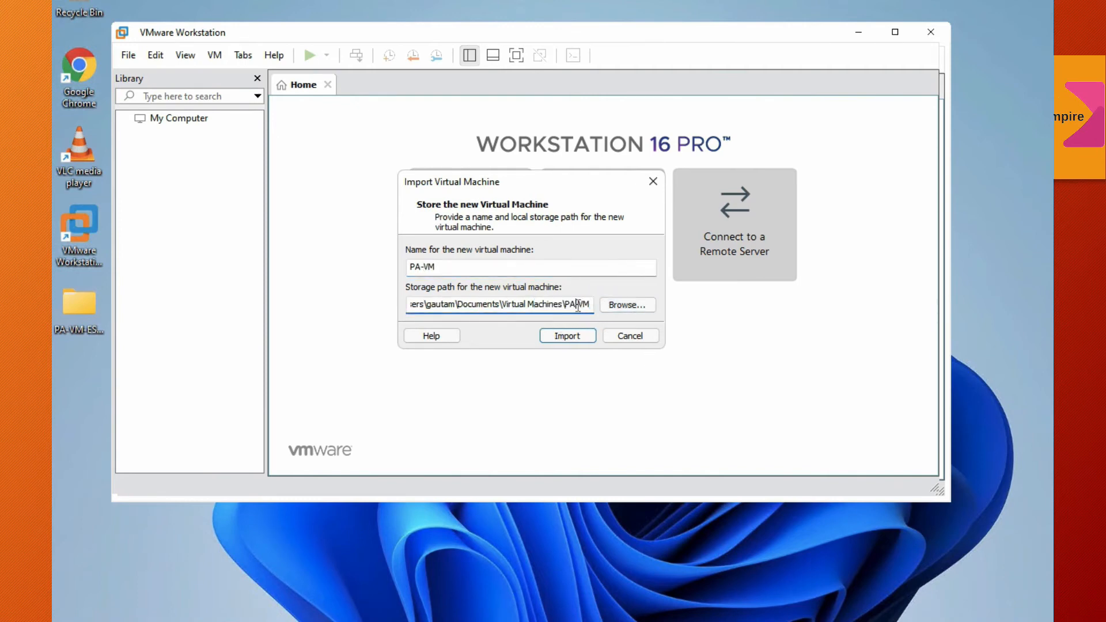
click(576, 336)
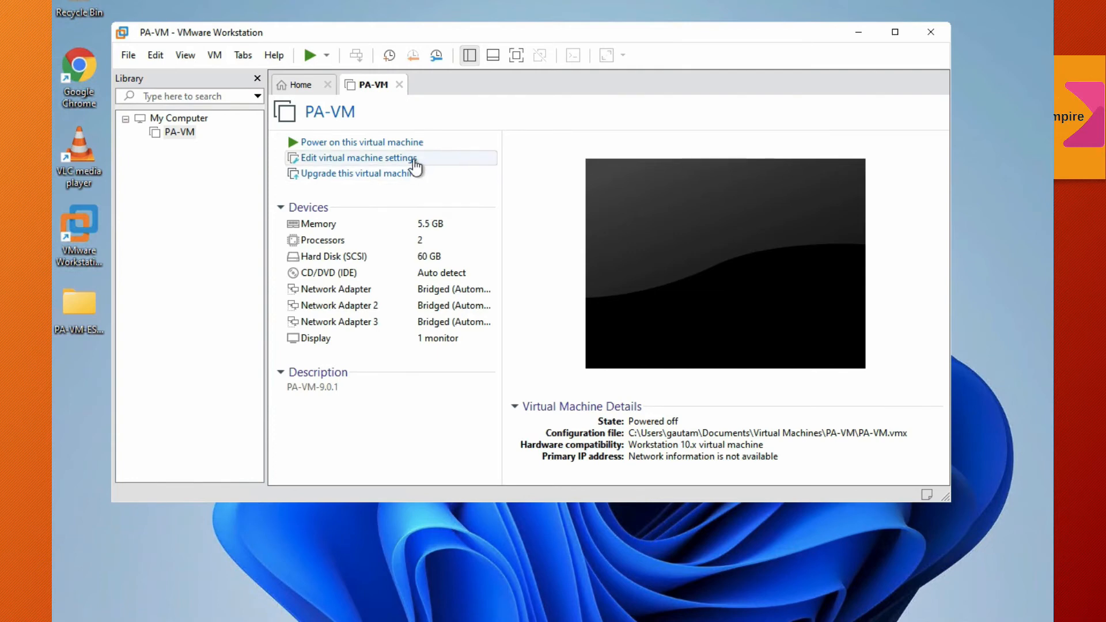
Step: Open the PA-VM virtual machine settings and set its memory to 4096 MB
click(414, 162)
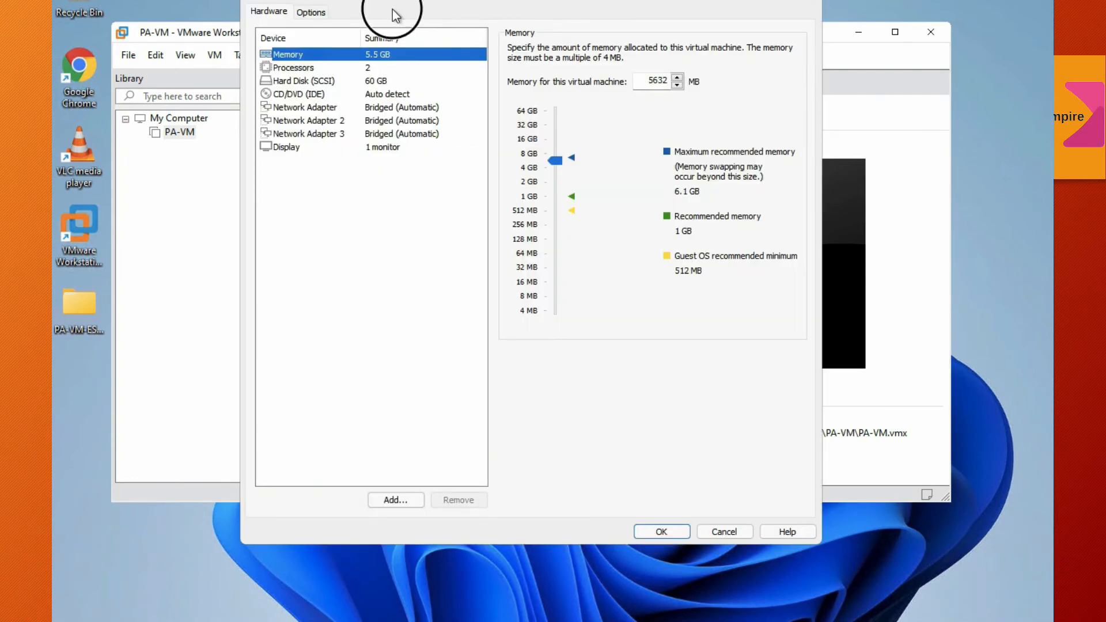
drag(390, 3, 434, 50)
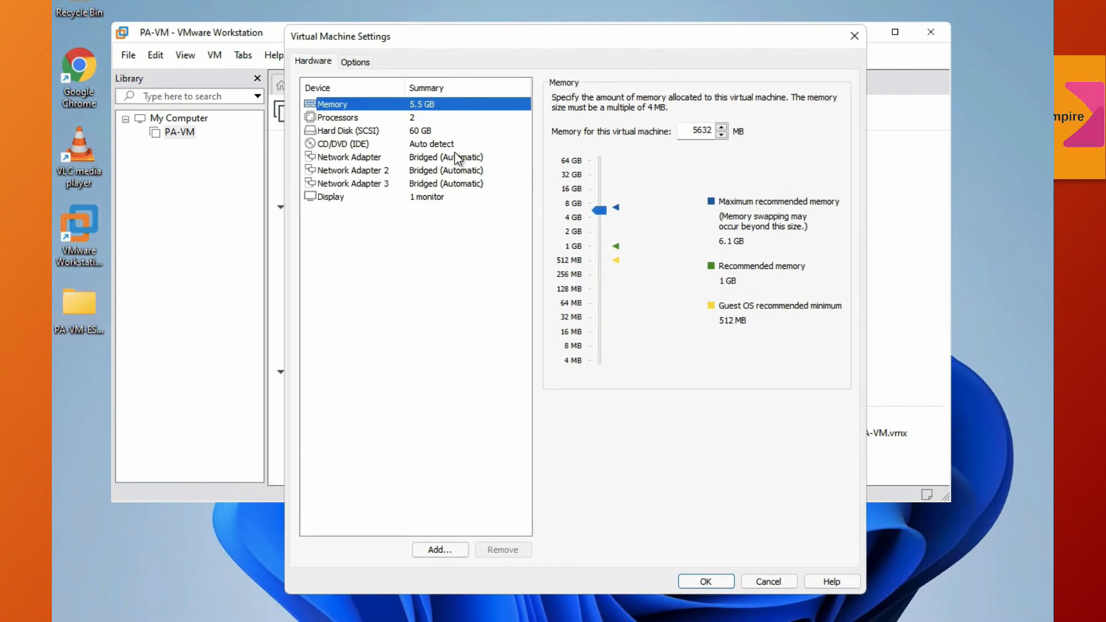
click(694, 130)
double_click(702, 130)
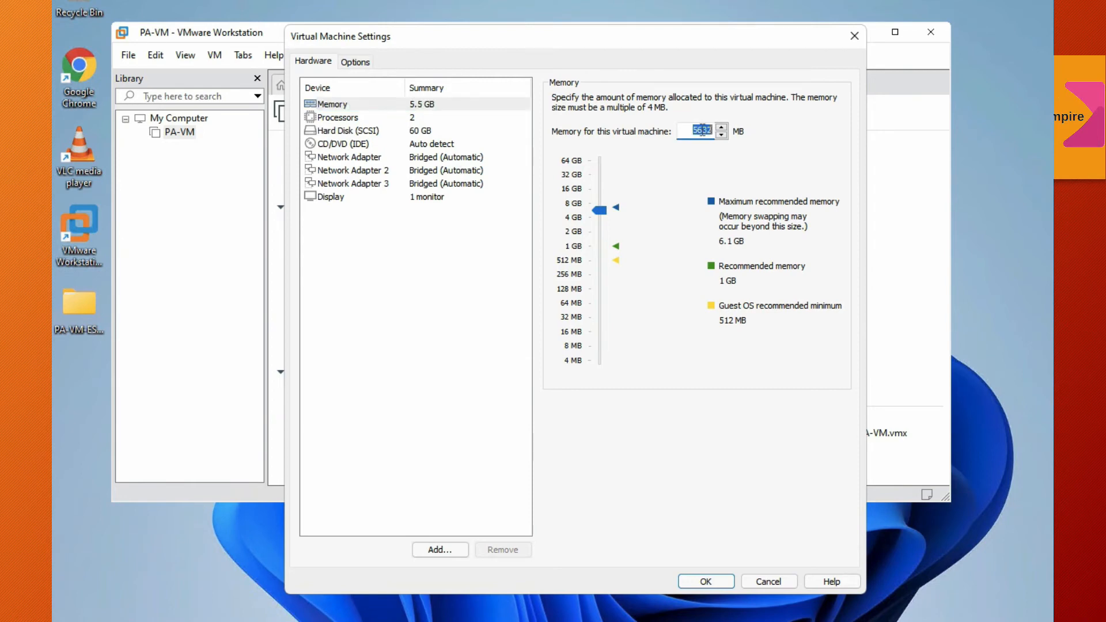
click(702, 130)
double_click(702, 130)
text(4096)
click(721, 127)
Step: Set the first network adapter to the custom virtual network VMnet0 (Auto-bridging) and save the virtual machine settings
click(422, 117)
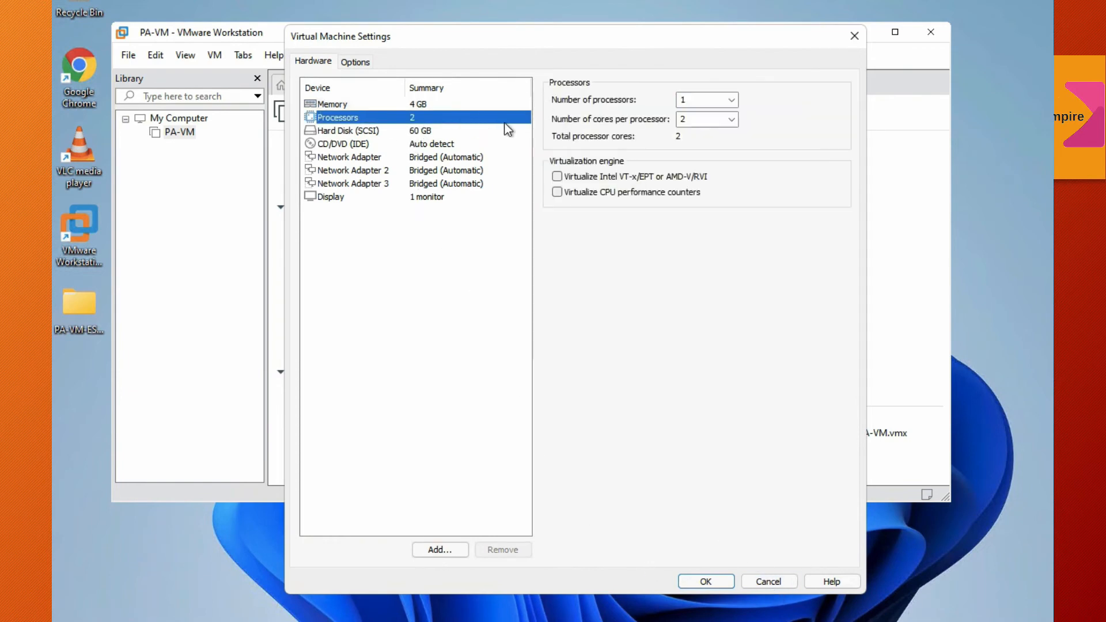
click(445, 130)
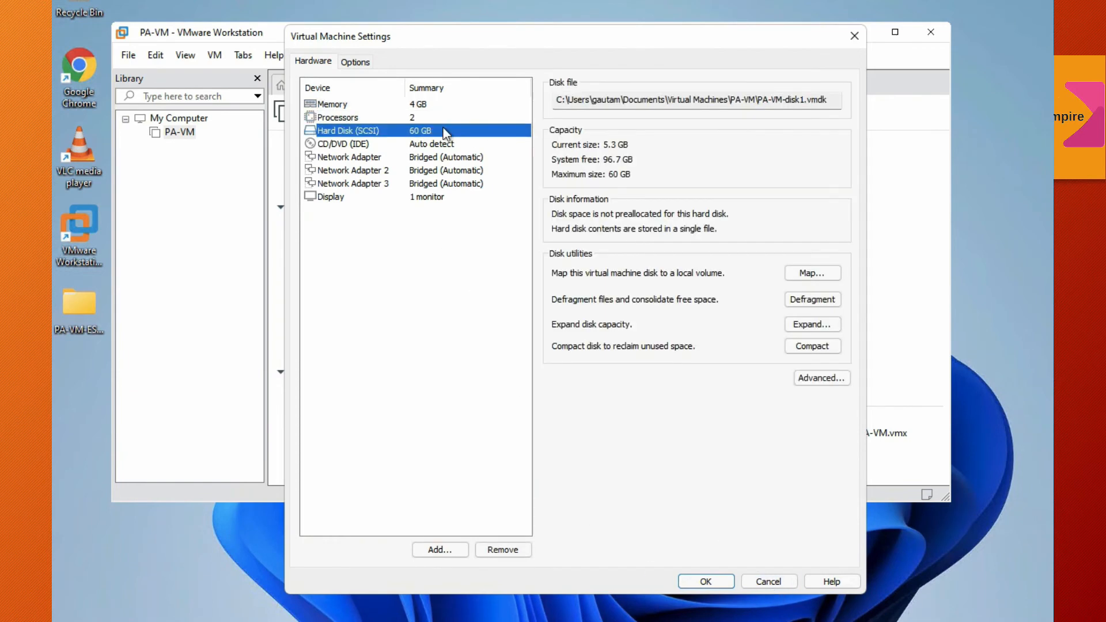
click(475, 157)
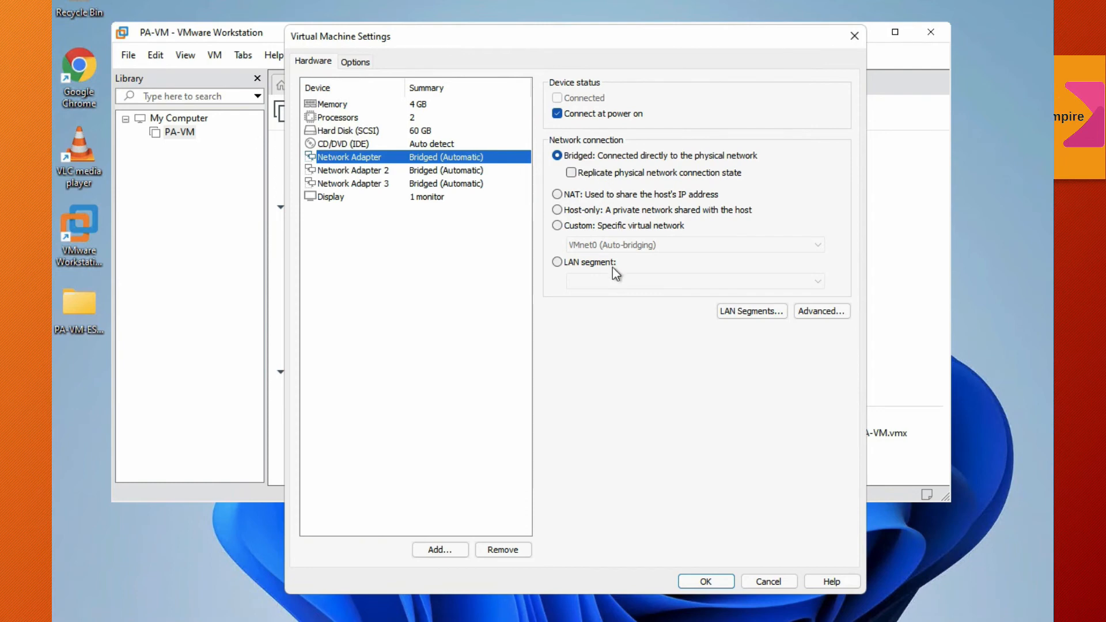
click(562, 226)
click(606, 245)
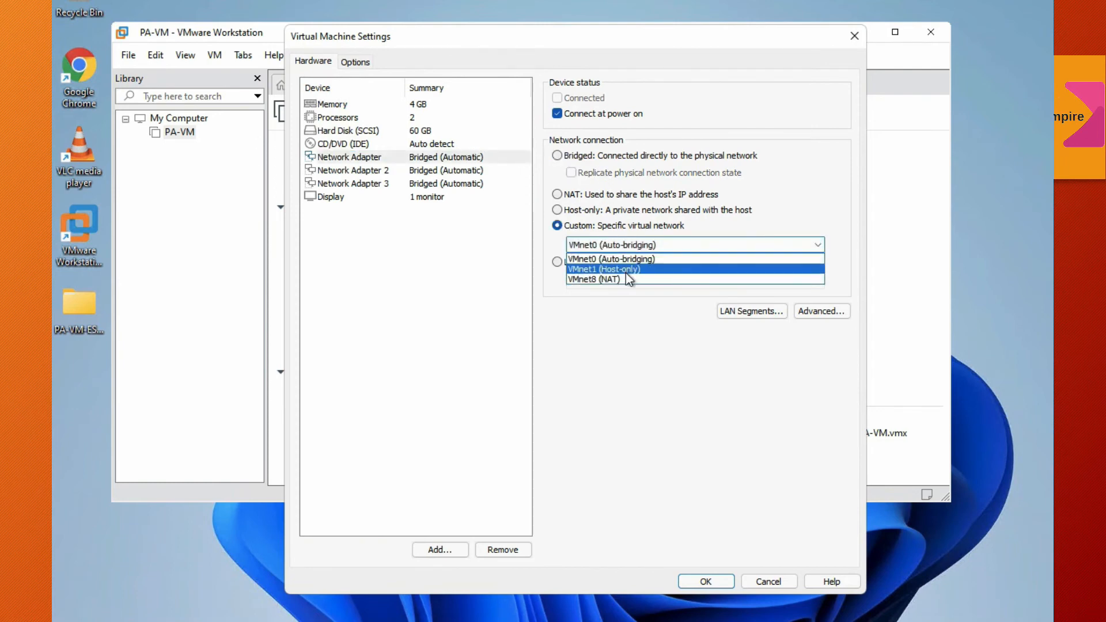
click(635, 299)
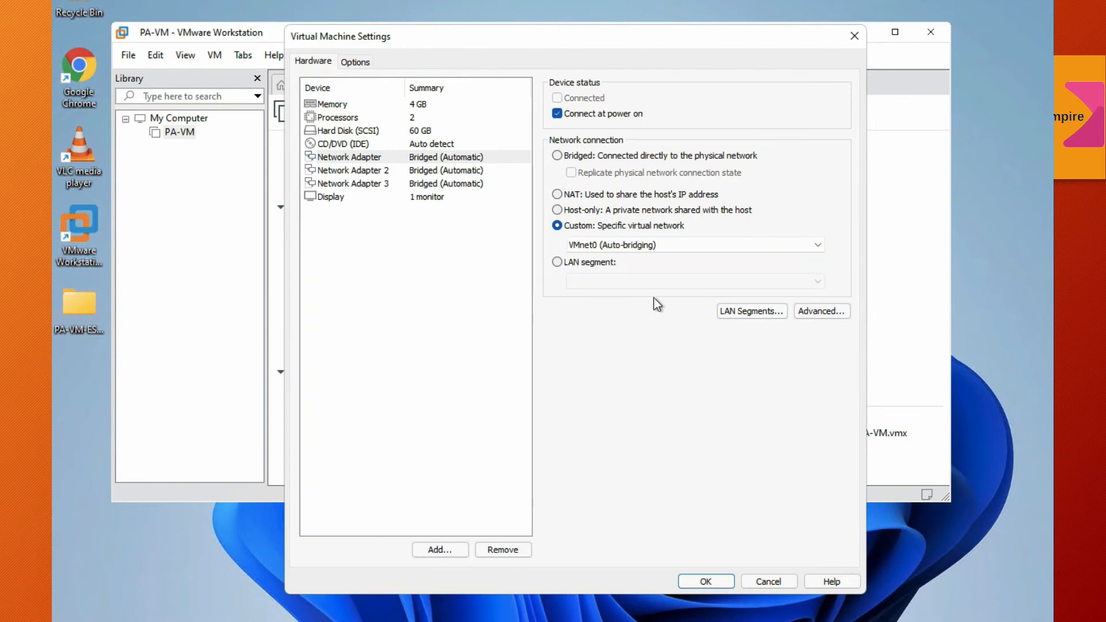
click(741, 311)
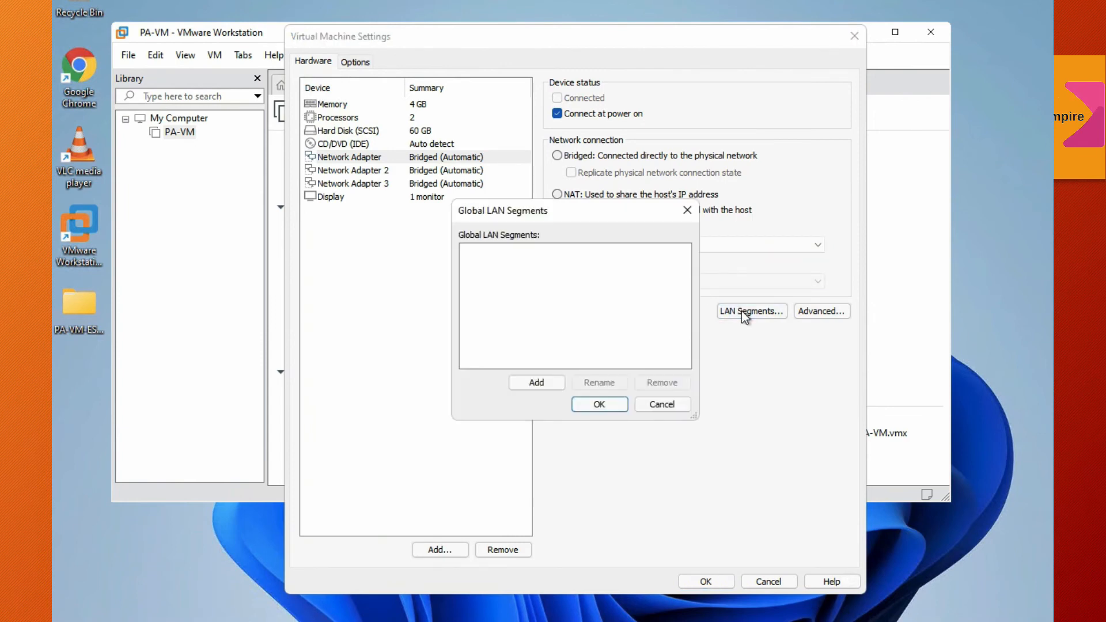
click(644, 406)
key(Return)
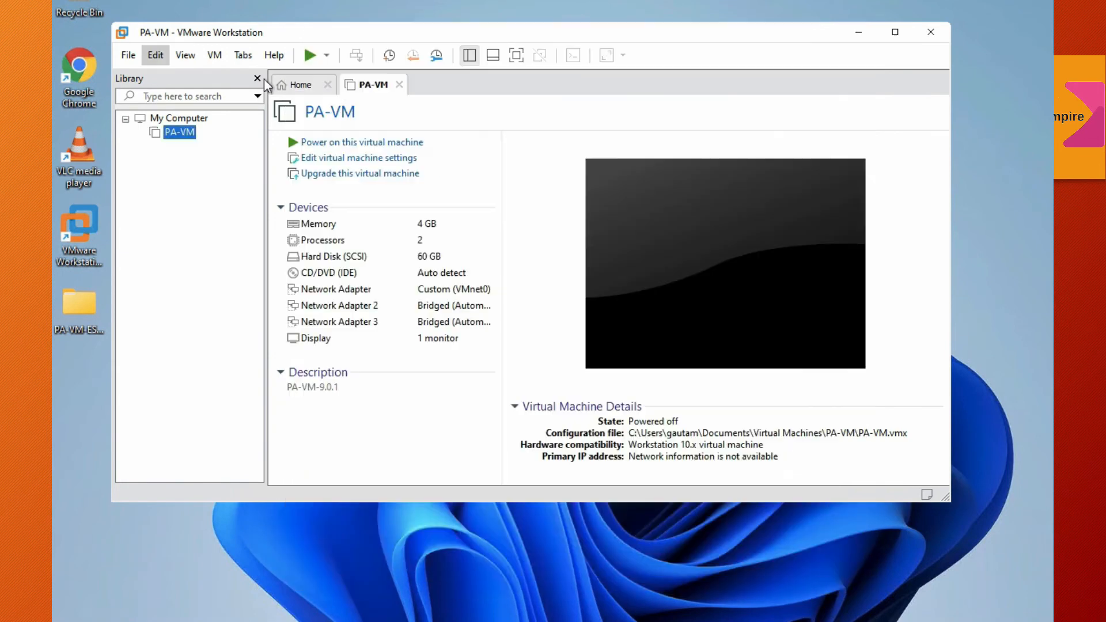
Step: Open the Virtual Network Editor and add the virtual network VMnet3
click(161, 53)
click(219, 137)
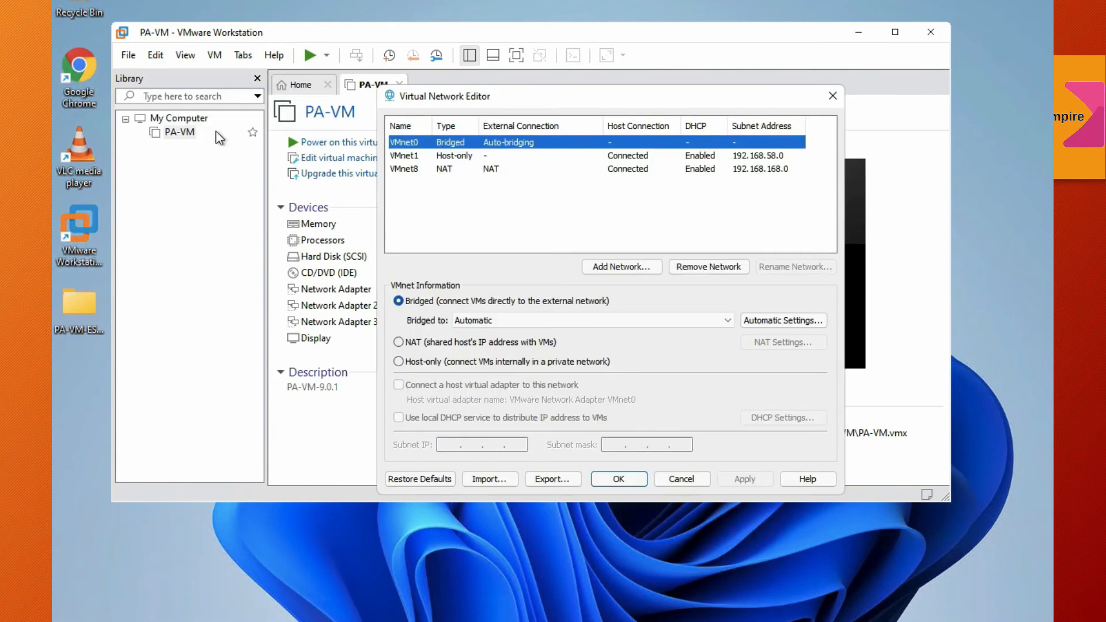
click(627, 268)
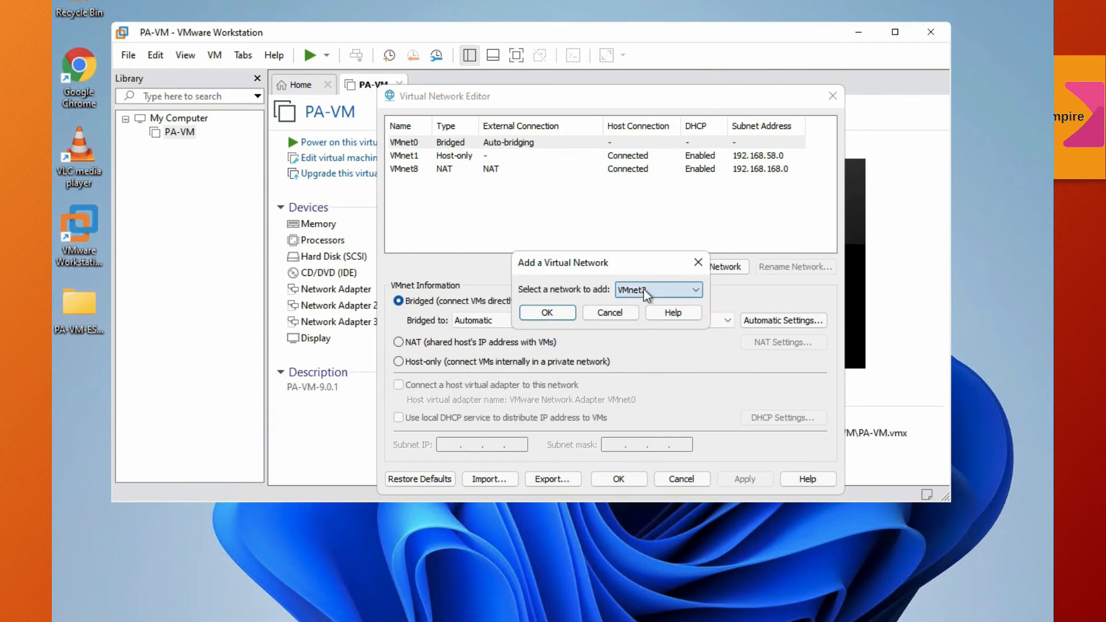
click(643, 289)
click(644, 314)
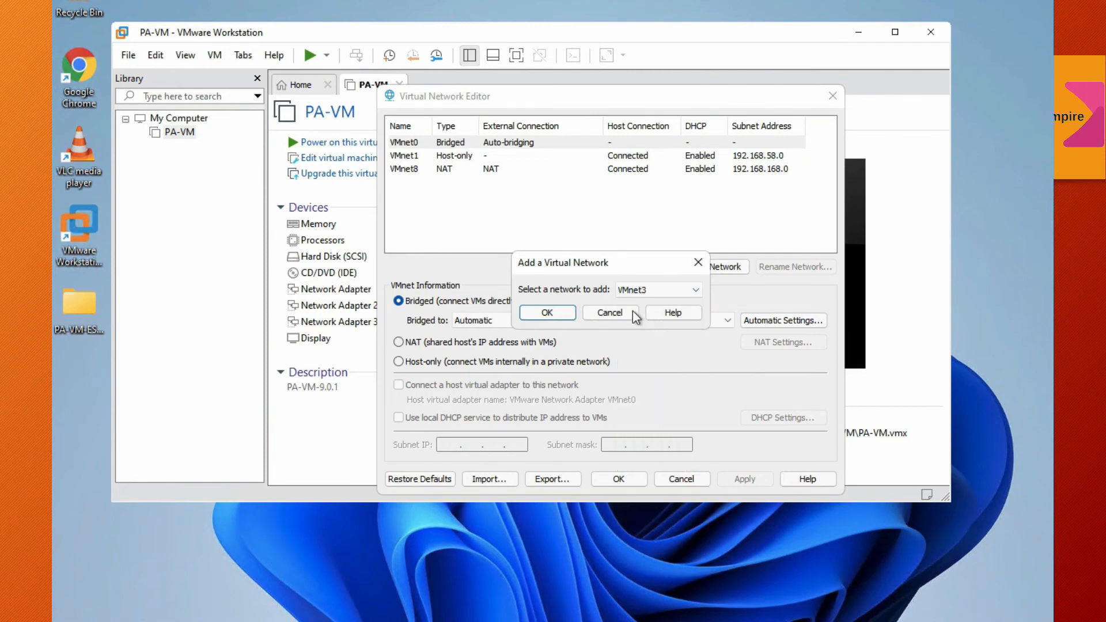
click(568, 315)
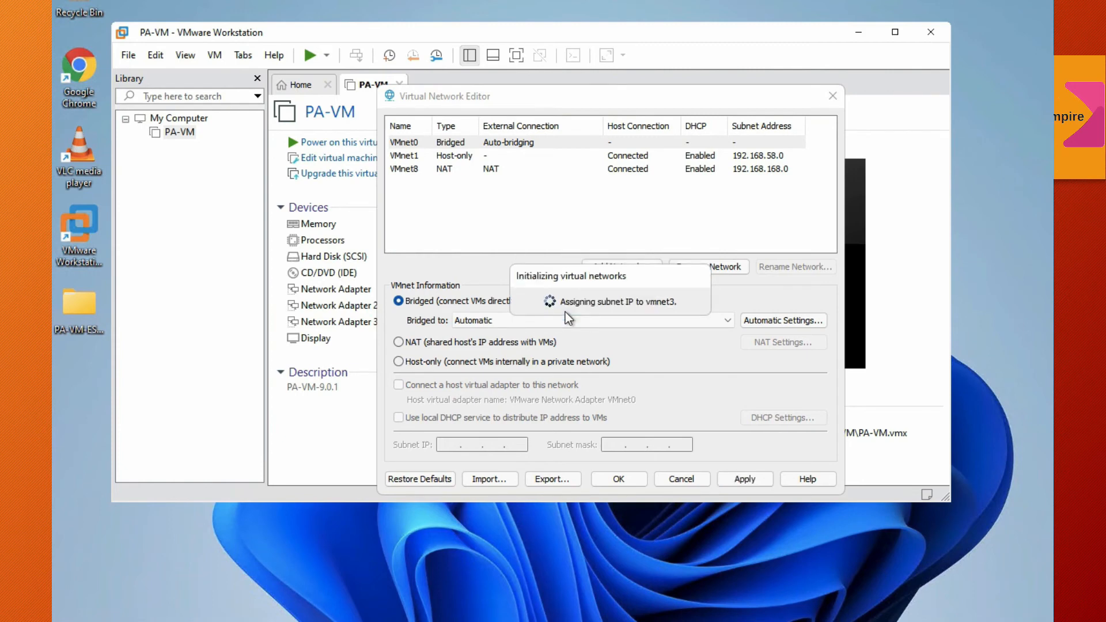
Step: Add the virtual network VMnet4 in the Virtual Network Editor
click(597, 268)
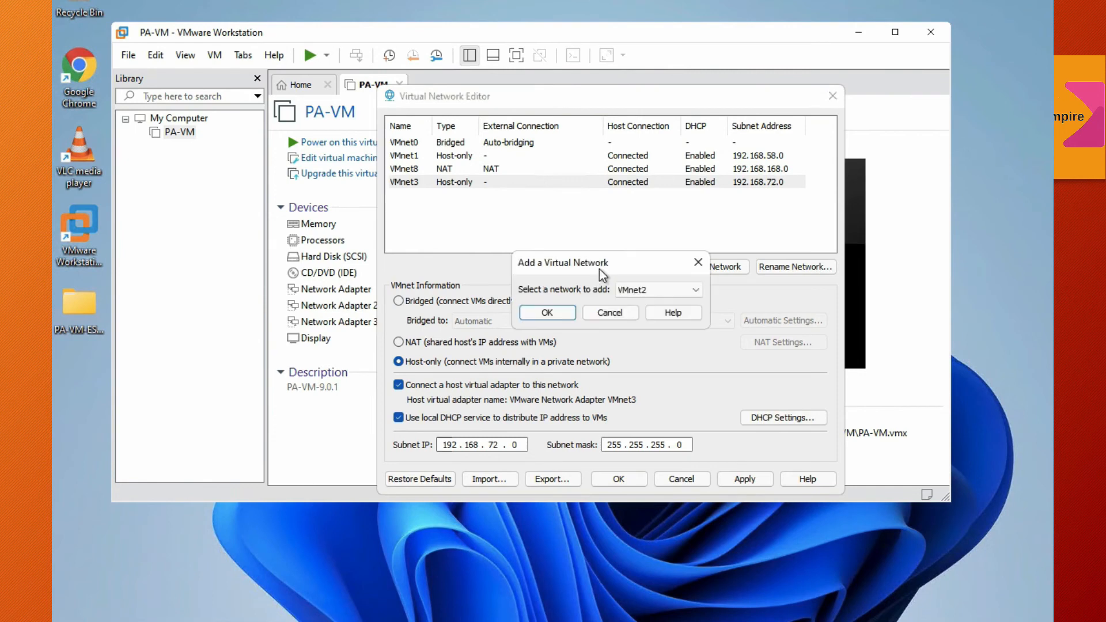
click(620, 290)
click(628, 315)
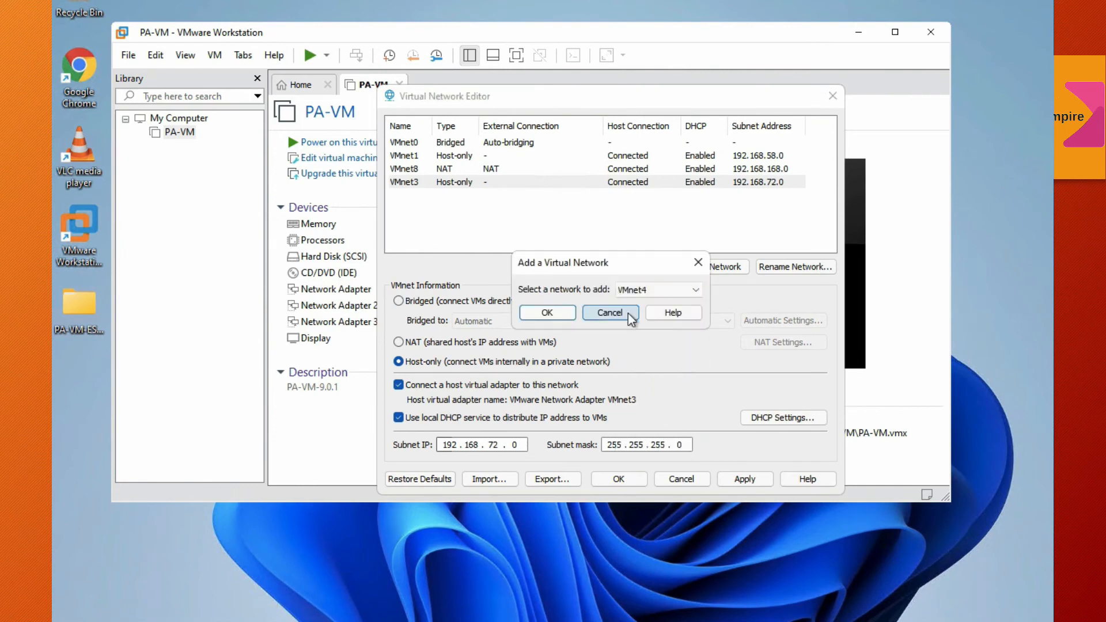
click(548, 312)
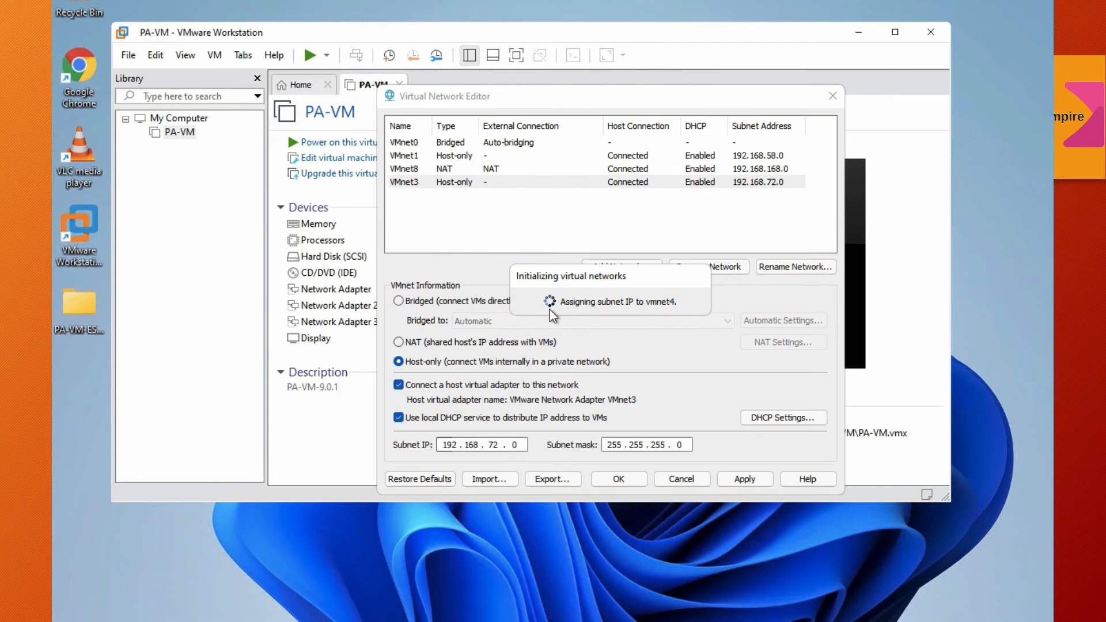
Step: Add the virtual network VMnet5 and check the settings of VMnet3, VMnet4 and VMnet5
click(601, 268)
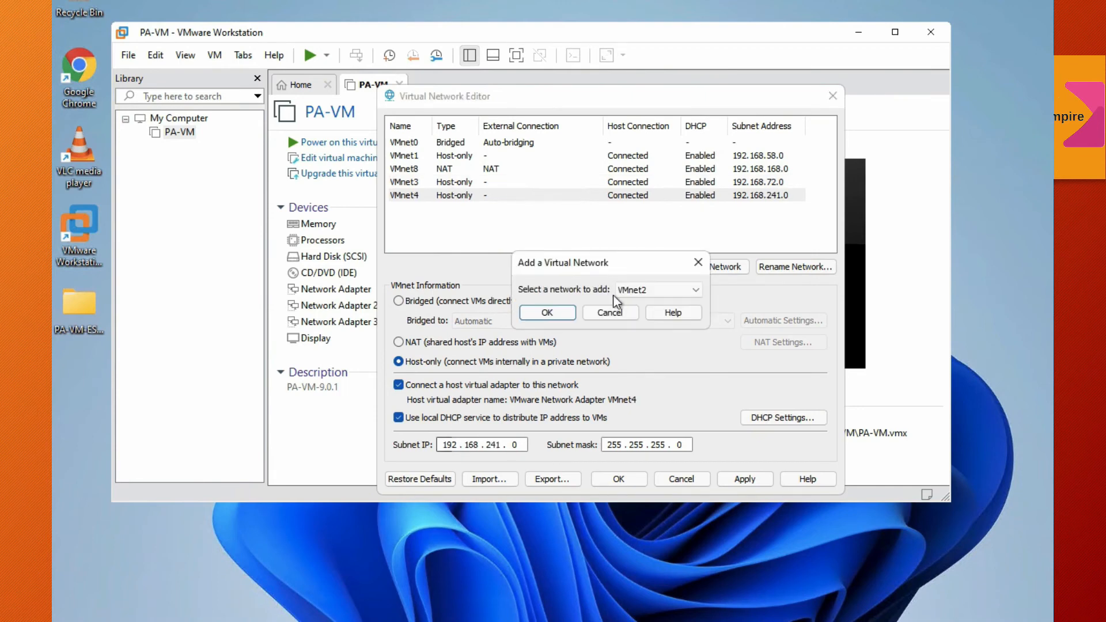
click(628, 291)
click(644, 314)
click(552, 312)
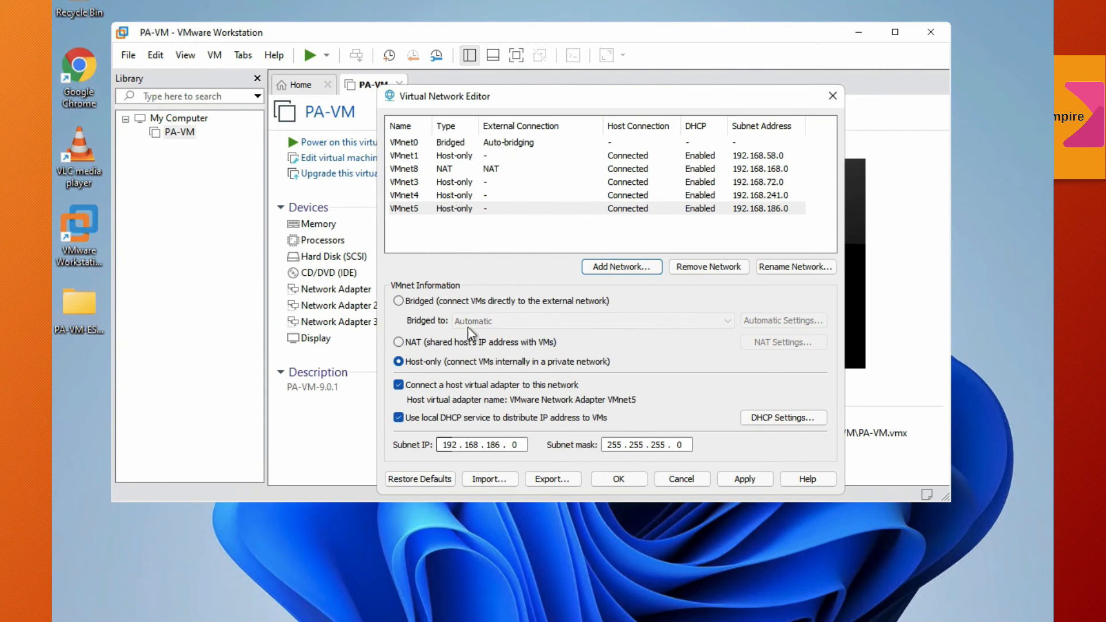
click(445, 200)
click(447, 196)
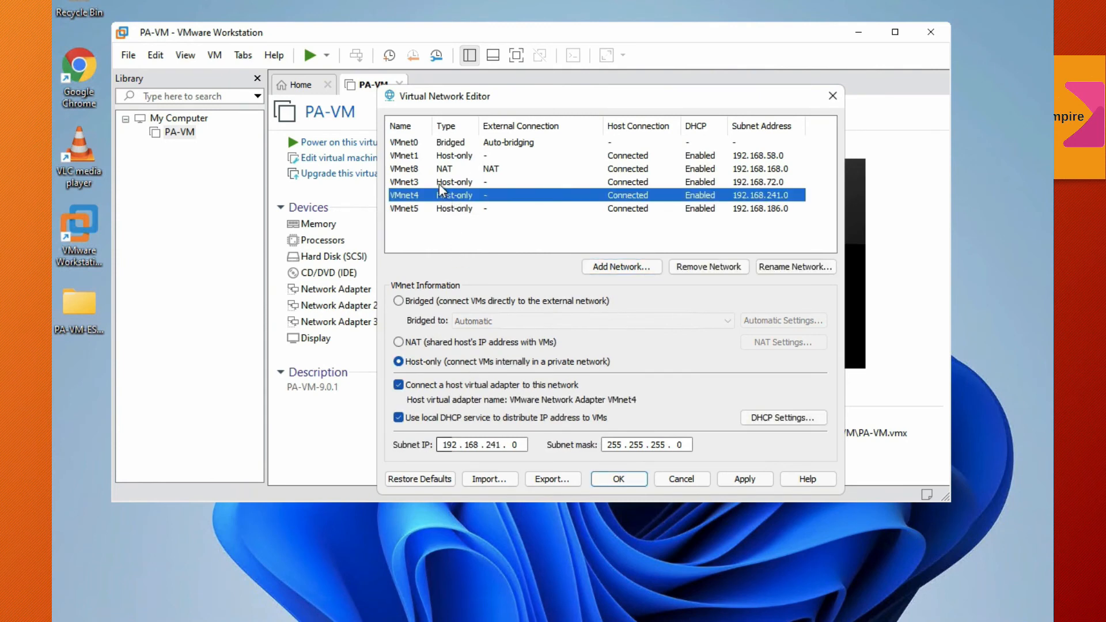
click(447, 182)
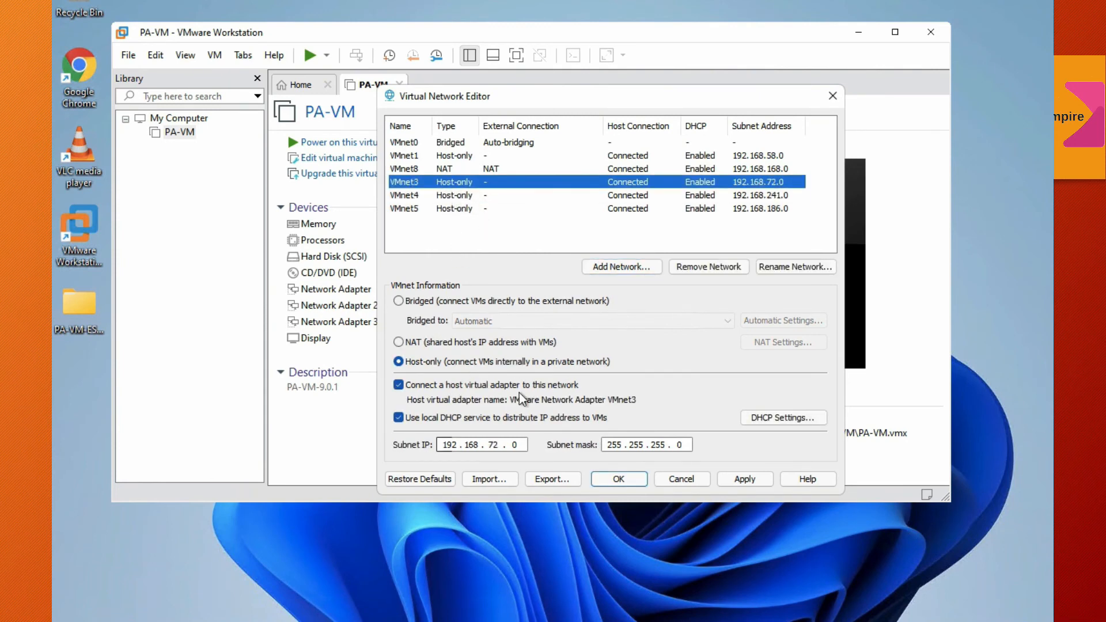
click(457, 198)
click(459, 212)
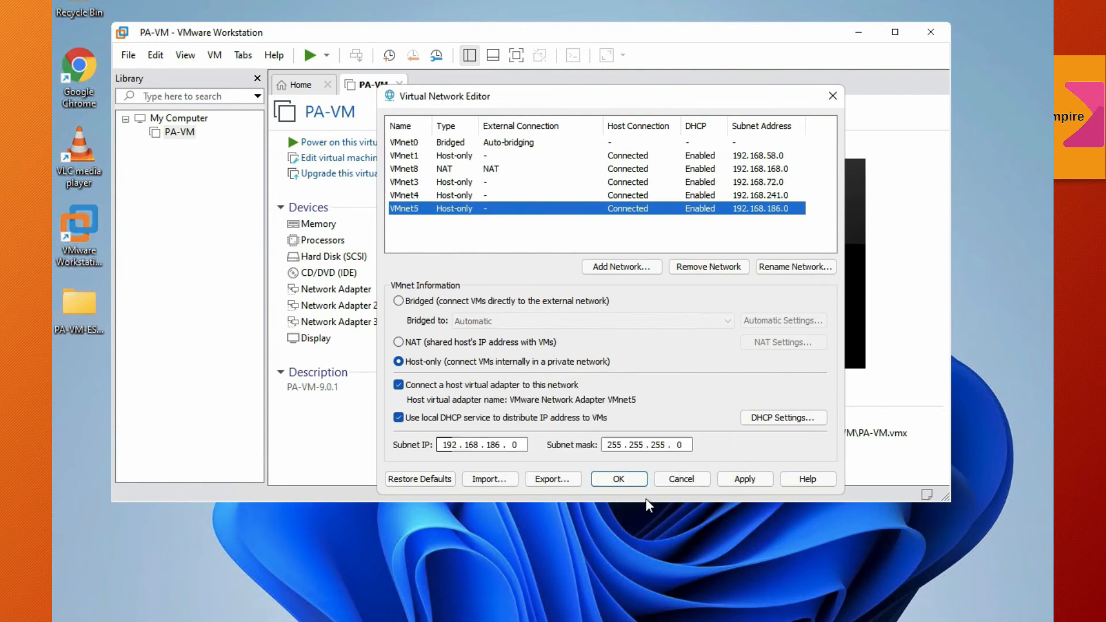
Step: Apply the virtual network changes, close the editor, and set the PA-VM's first network adapter to VMnet1 (Host-only)
click(743, 480)
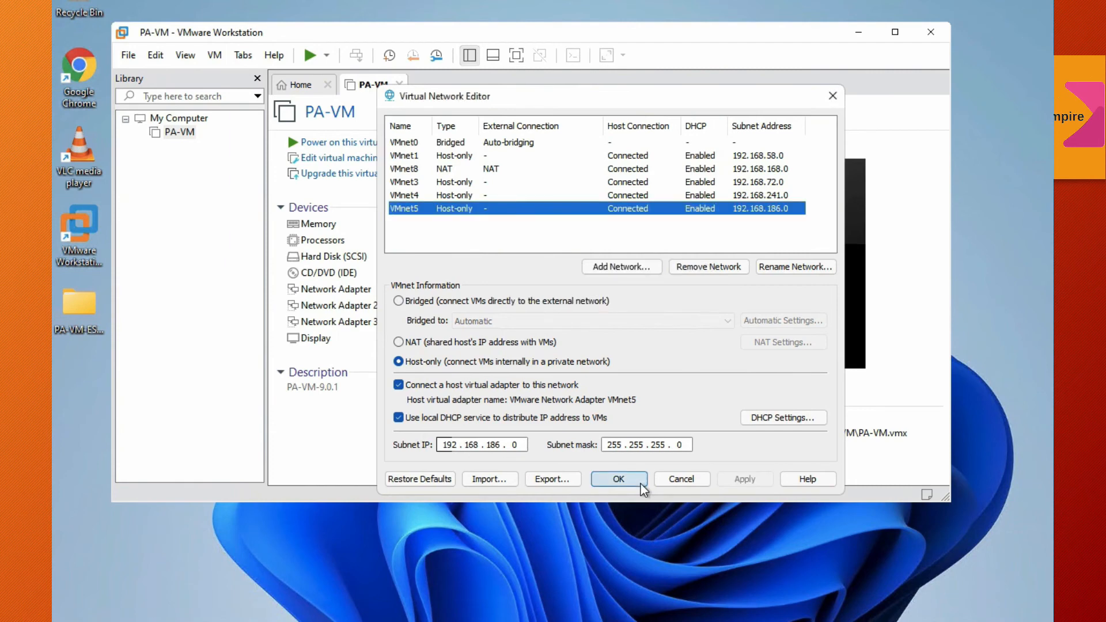
click(635, 480)
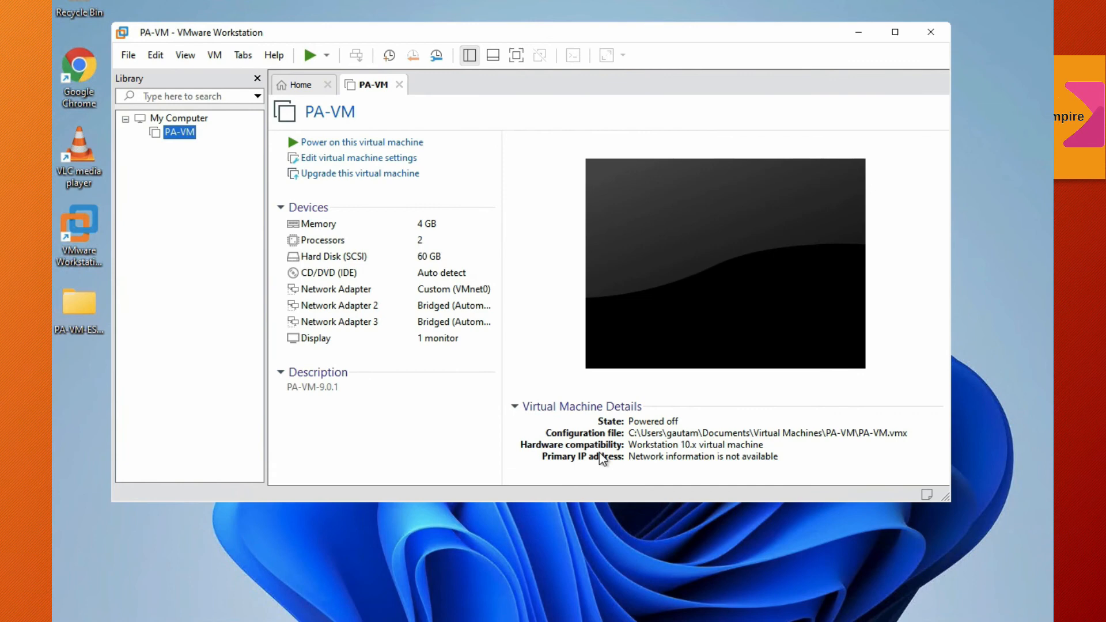
double_click(469, 292)
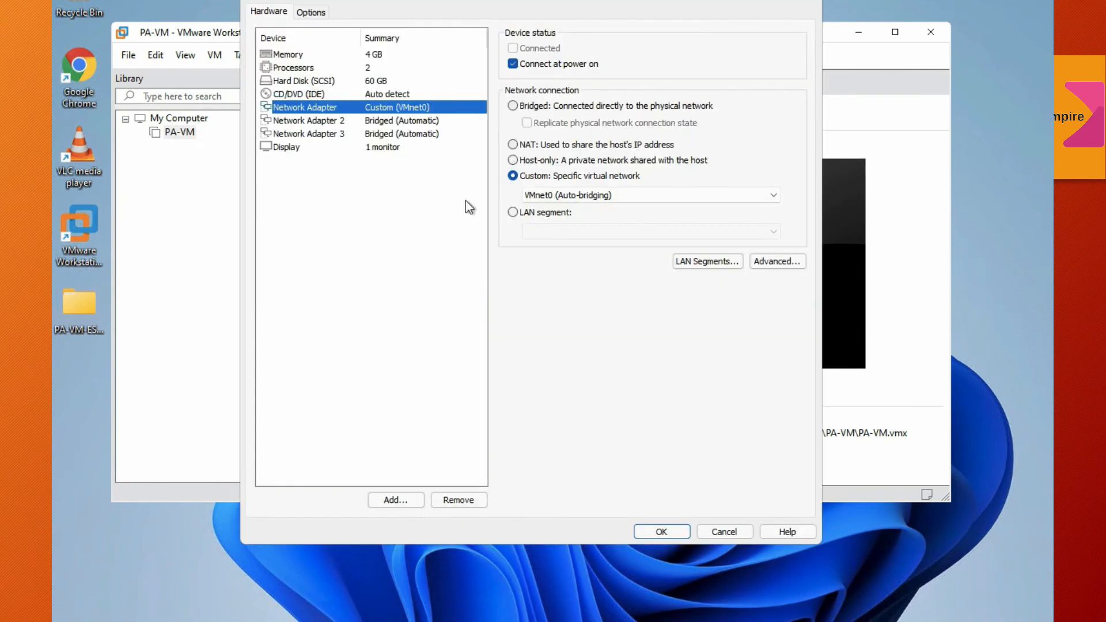
click(558, 195)
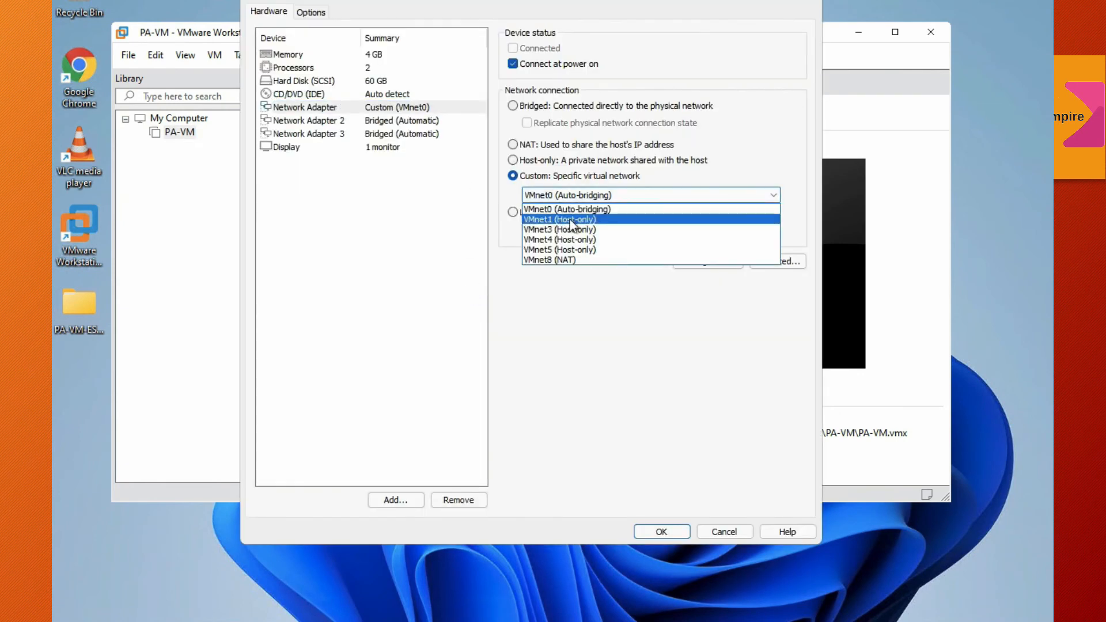
click(569, 219)
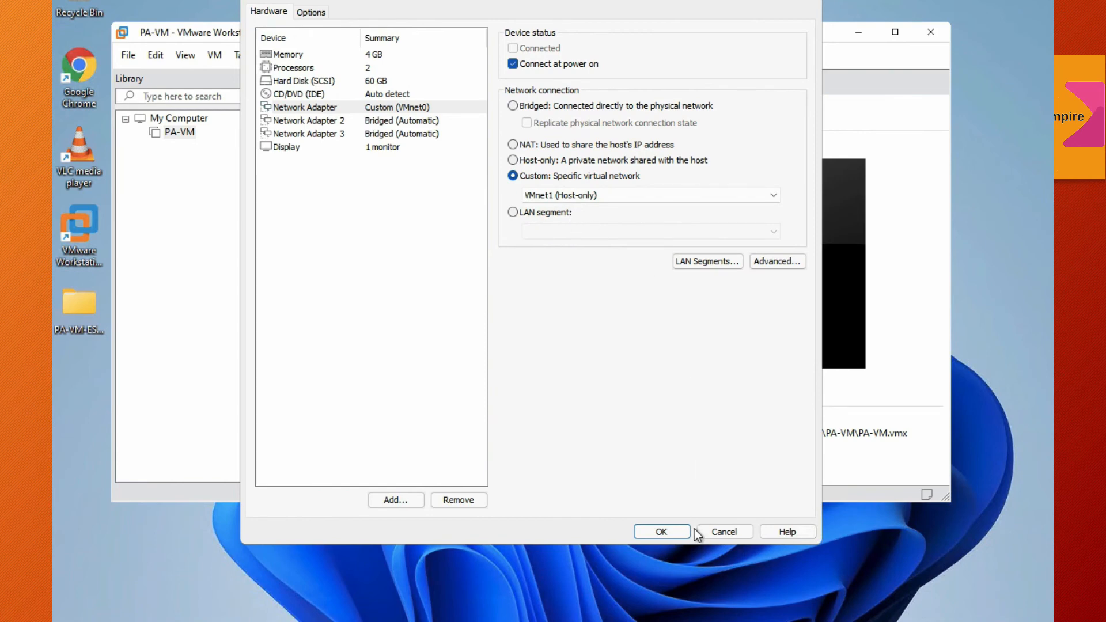
Step: Connect Network Adapter 2 to the custom virtual network VMnet3 (Host-only)
click(428, 123)
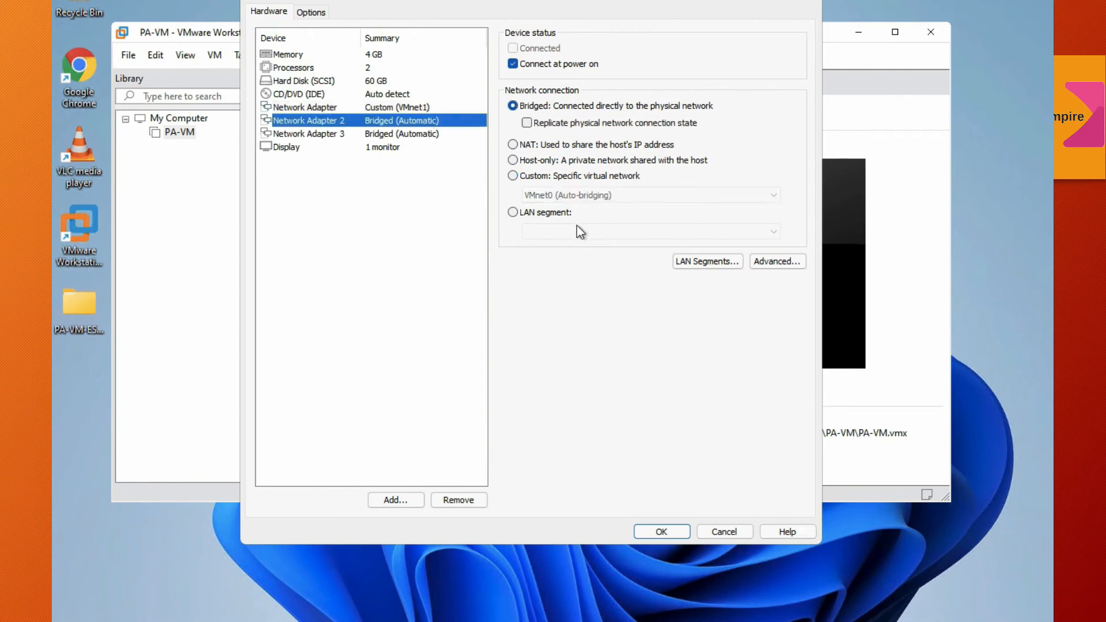
click(541, 180)
click(554, 193)
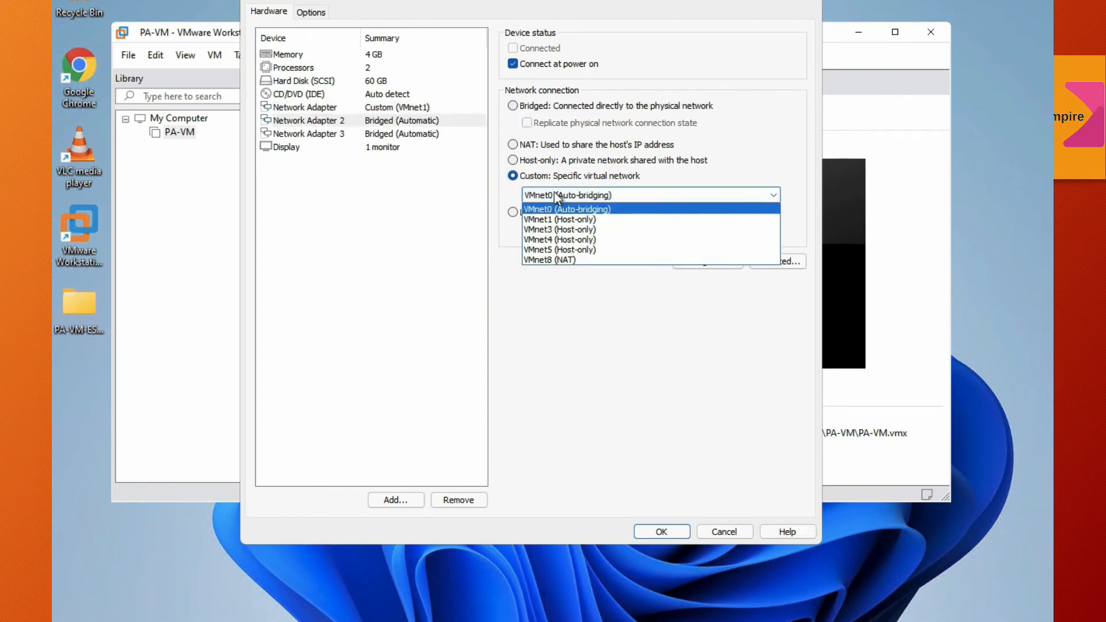
click(569, 230)
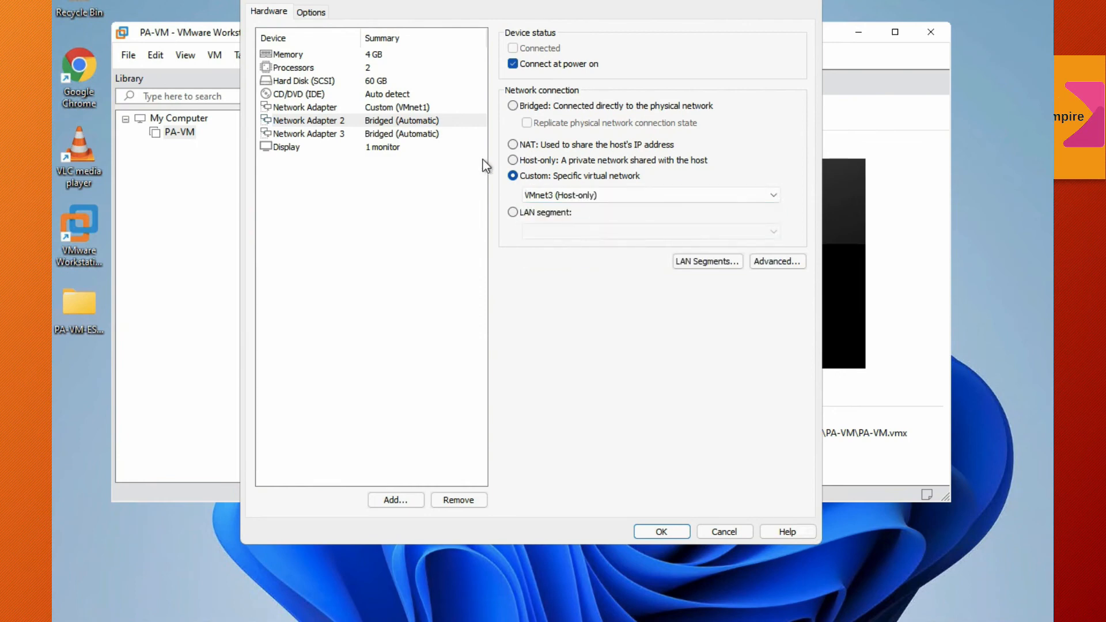
Step: Connect Network Adapter 3 to the custom virtual network VMnet4 (Host-only) and save the virtual machine settings
click(433, 134)
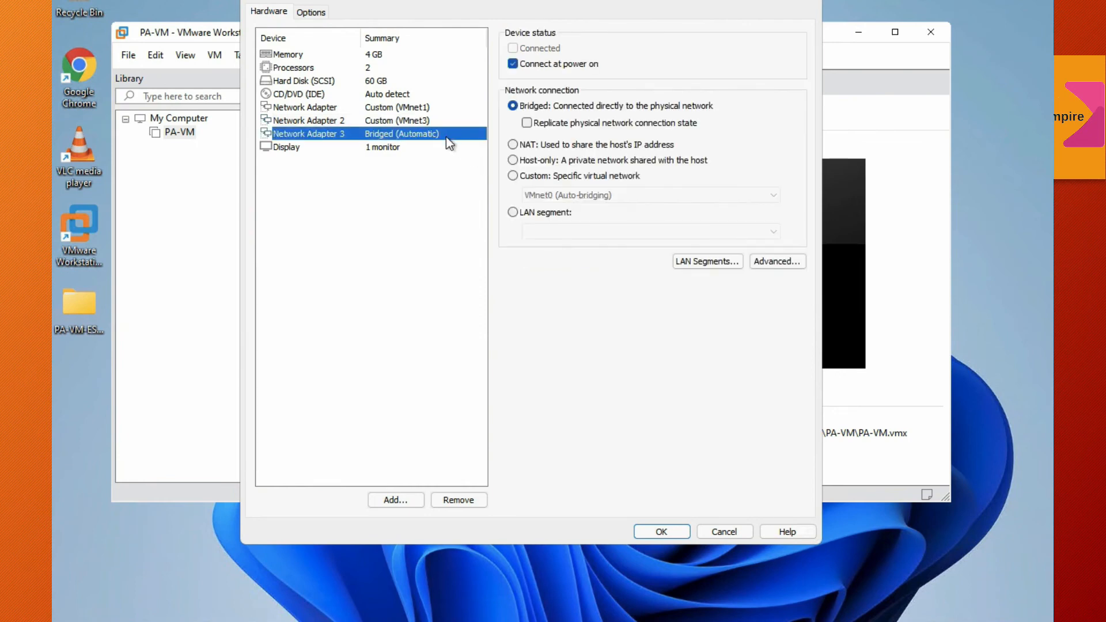
click(543, 177)
click(551, 193)
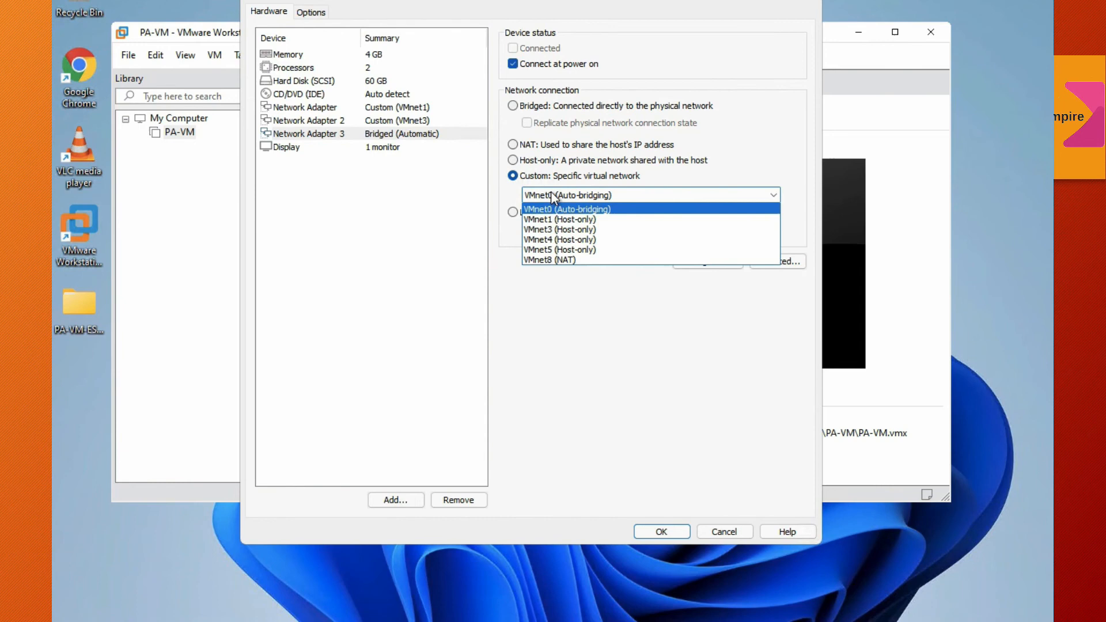
click(562, 239)
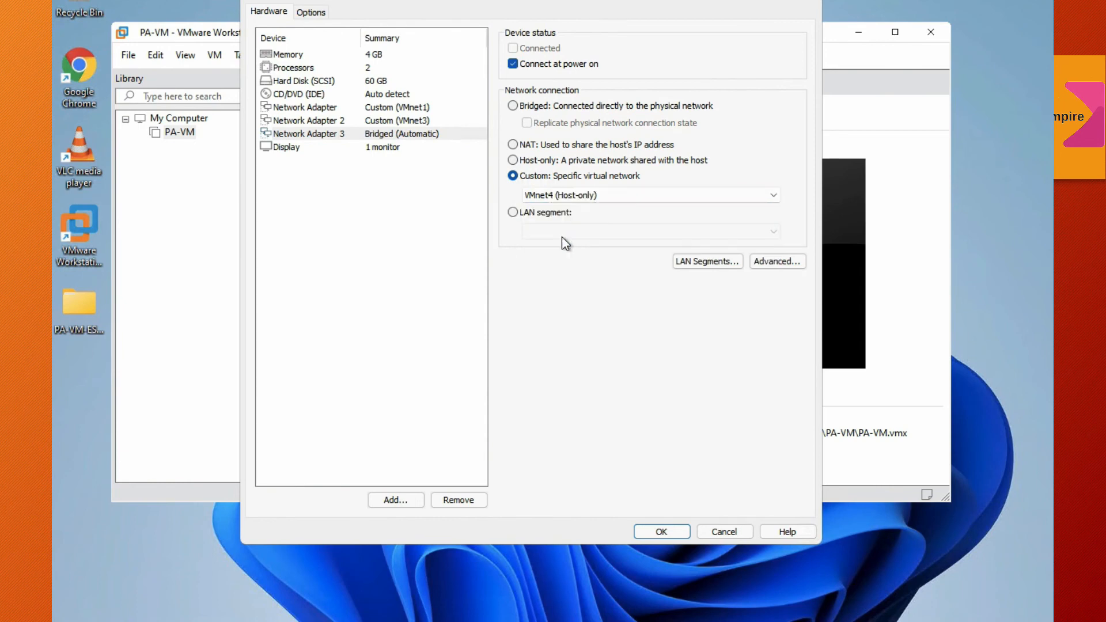
click(425, 133)
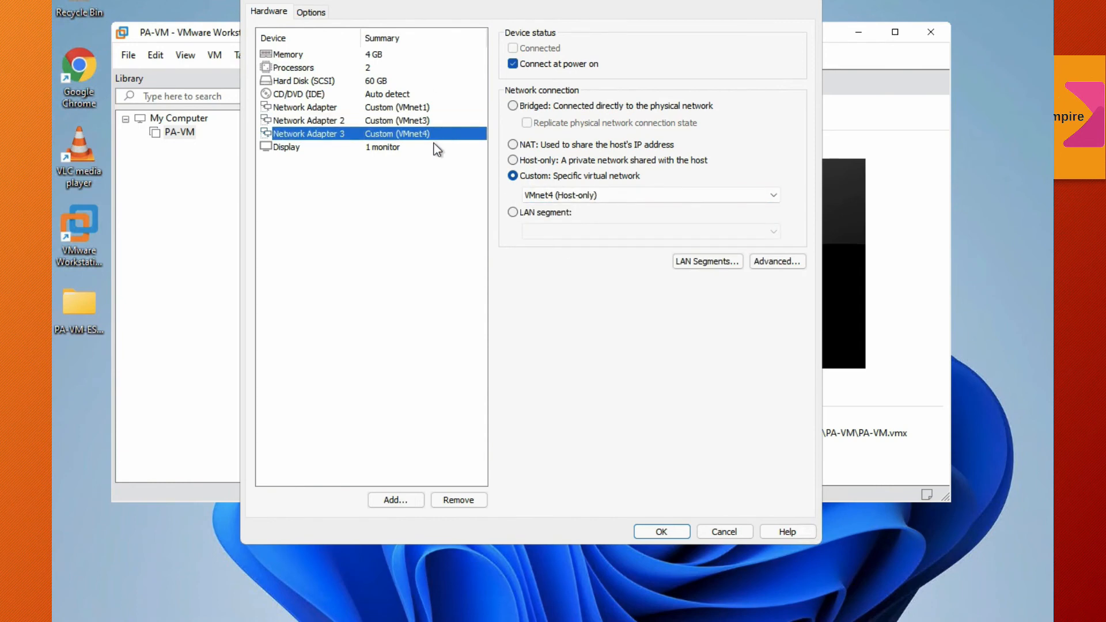
click(683, 531)
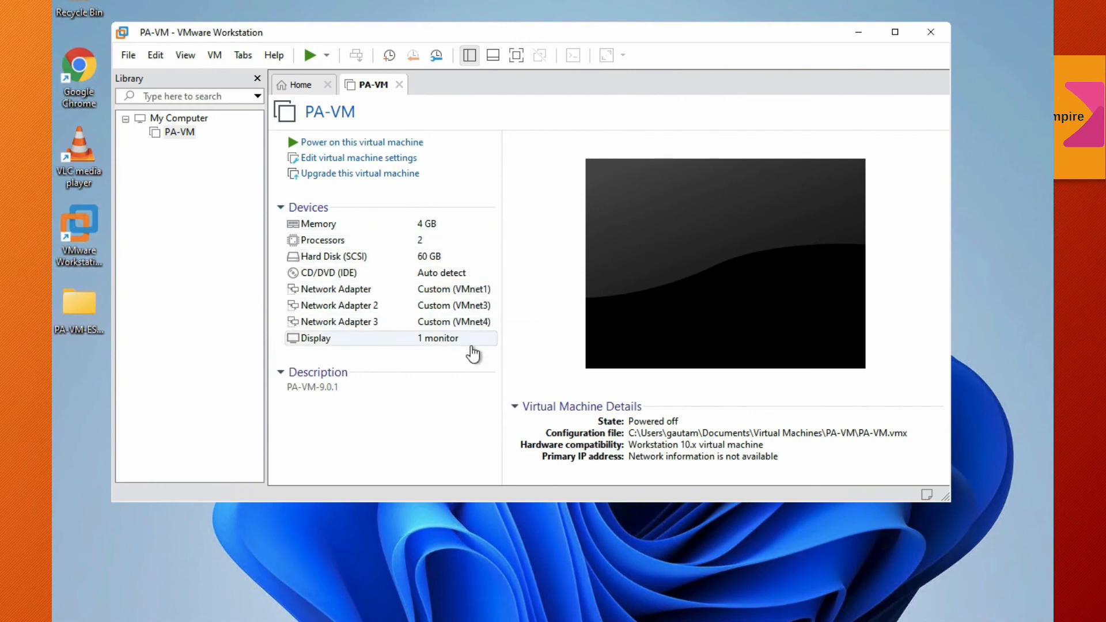
Step: Power on the PA-VM virtual machine, dismiss the side channel mitigations hint, and enlarge the window to show the console
click(389, 148)
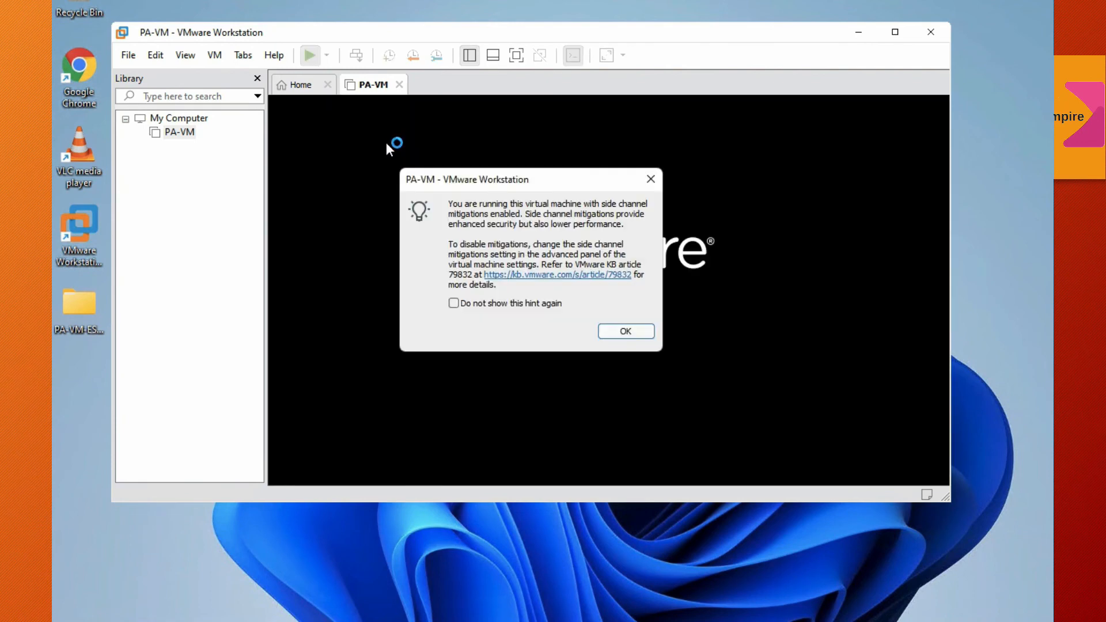
click(623, 328)
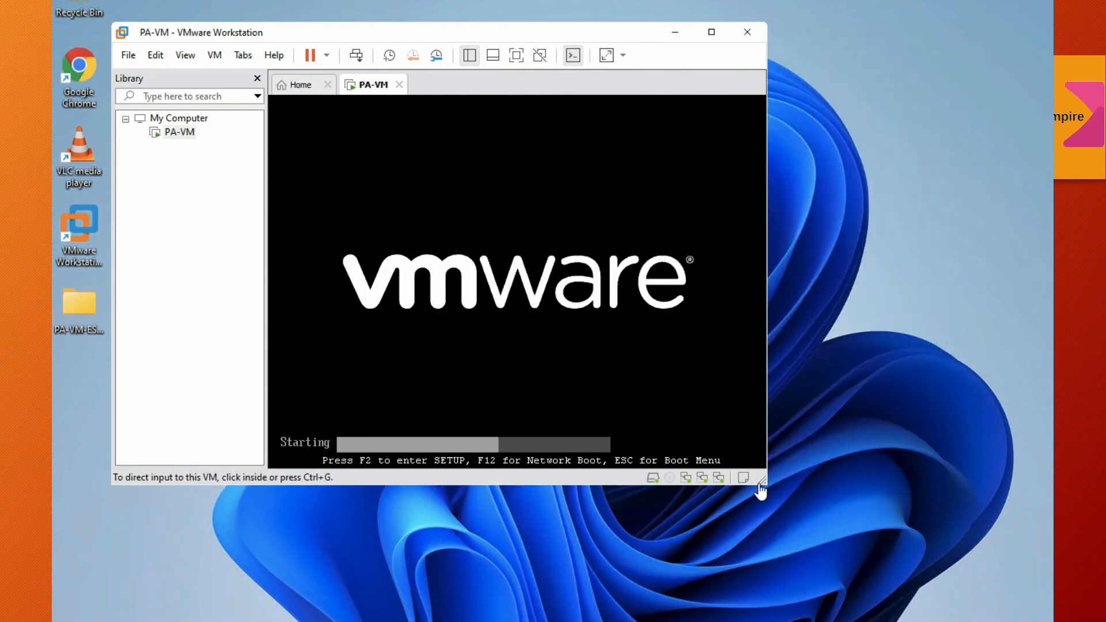
drag(824, 418, 903, 541)
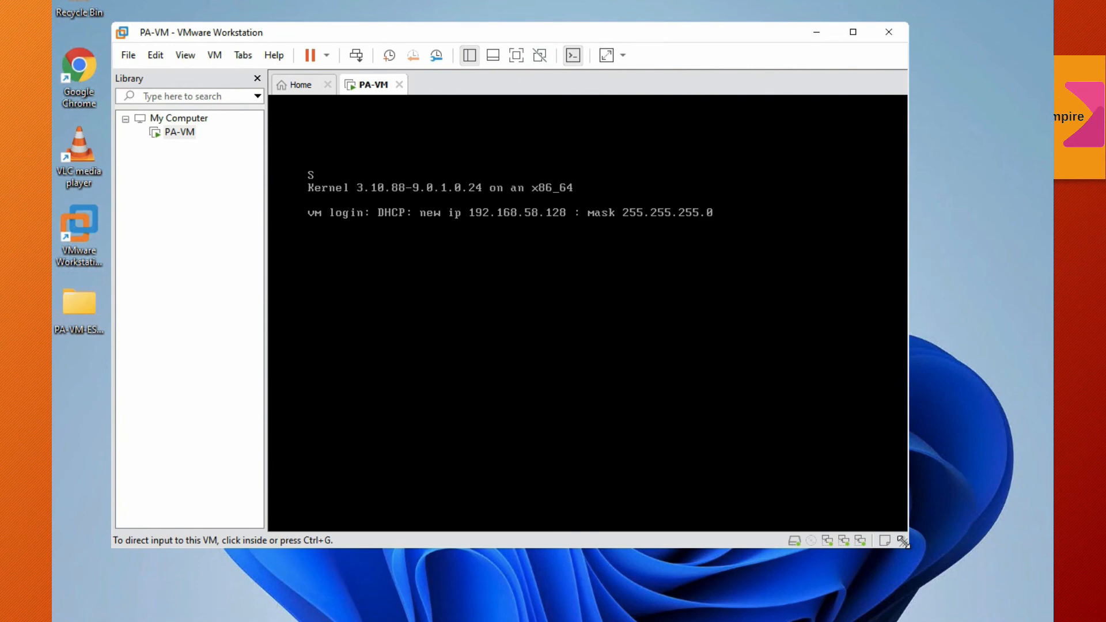
double_click(89, 72)
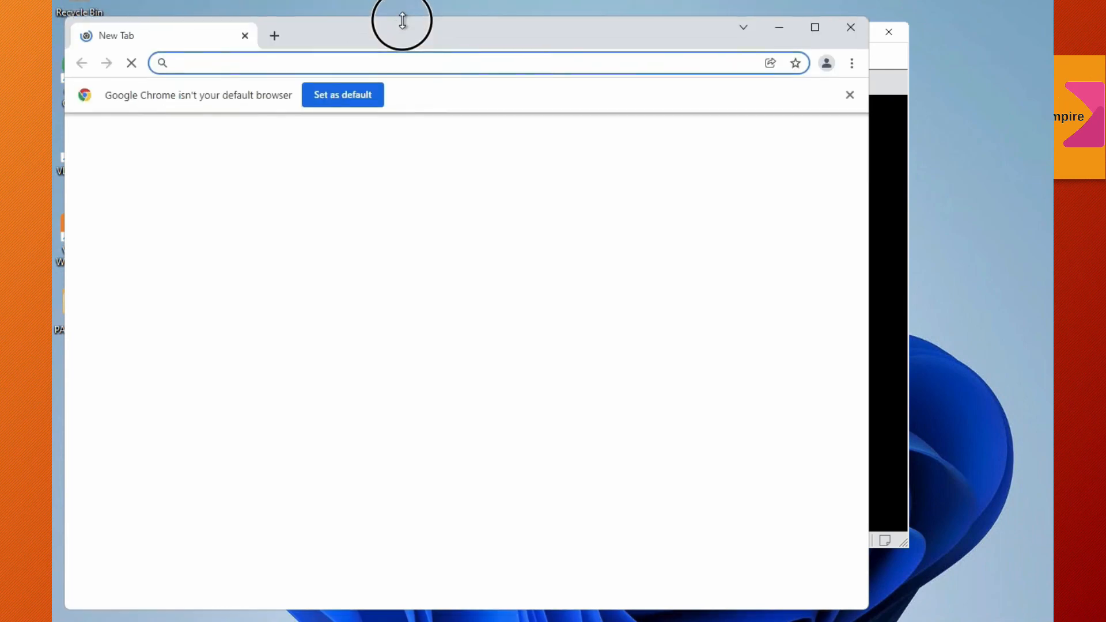
drag(402, 21, 402, 13)
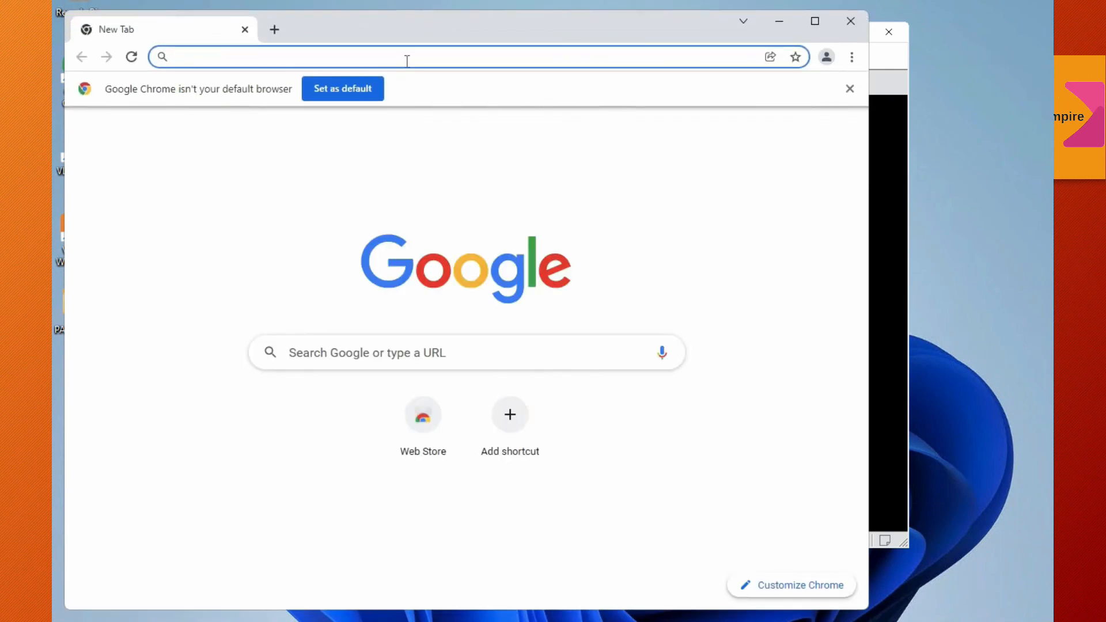
text(192)
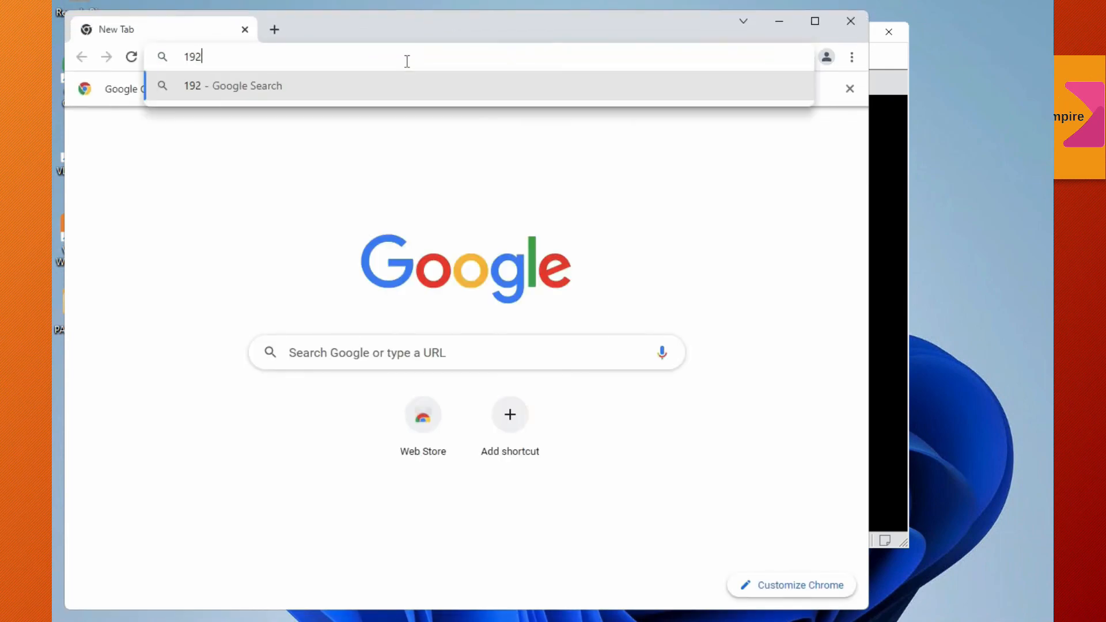
text(.168)
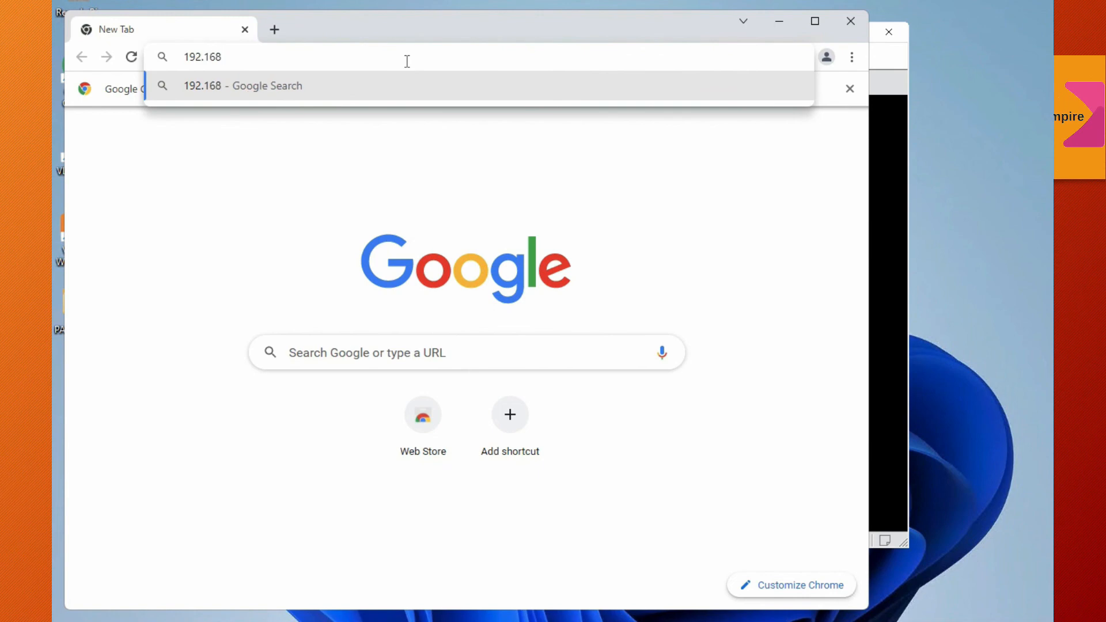
text(.58.)
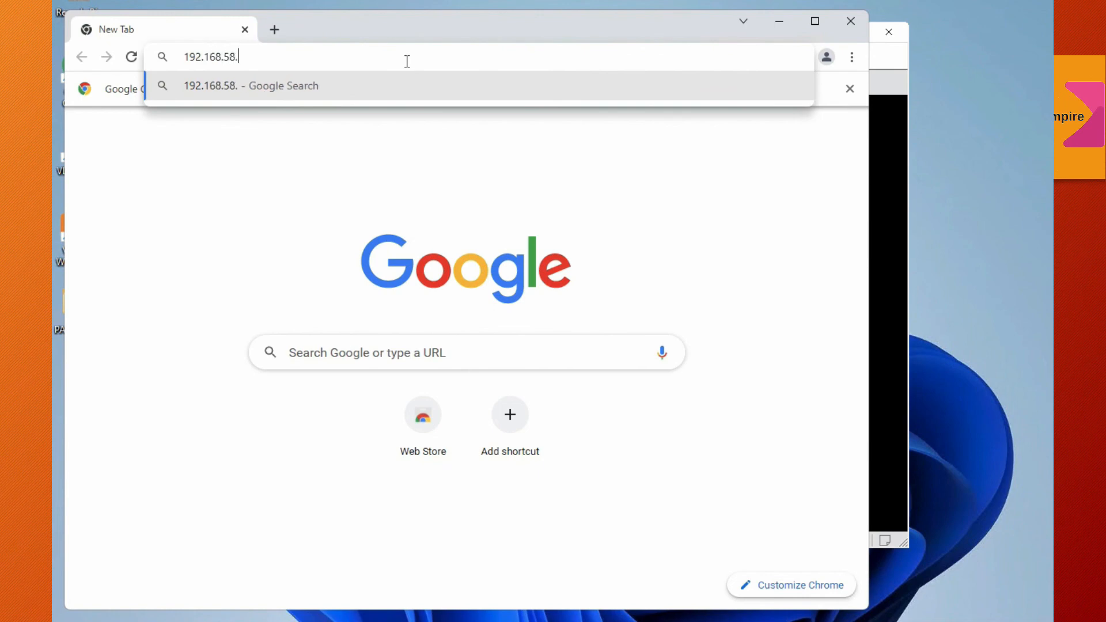
text(128)
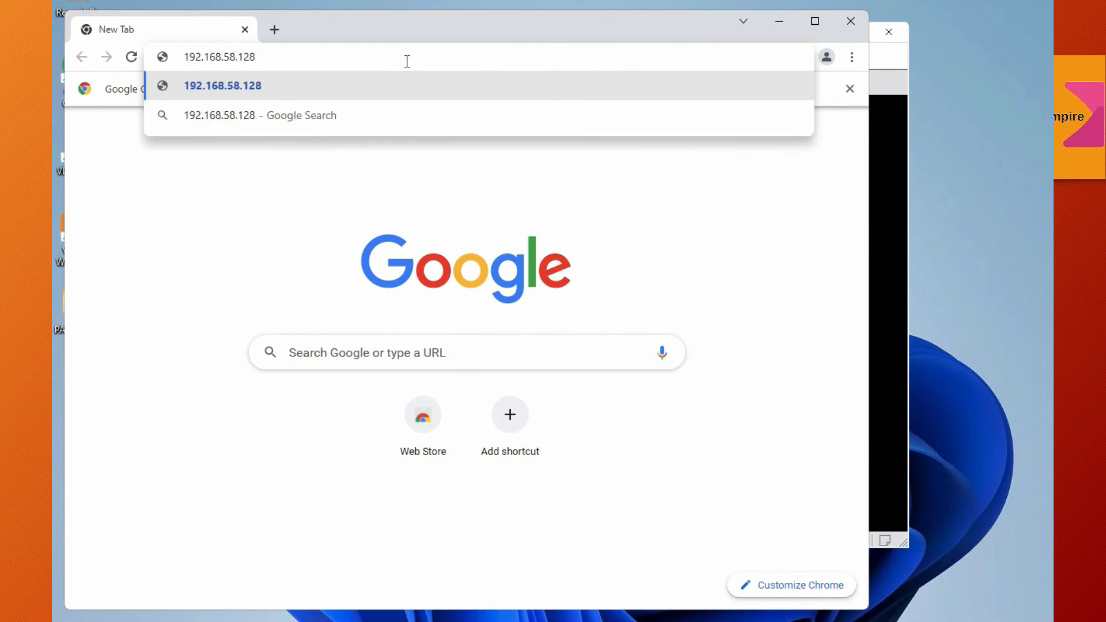
key(Left)
key(Left)
key(Left)
key(Left)
key(Left)
key(Left)
key(Left)
key(Left)
key(Left)
key(Left)
key(Left)
key(Left)
key(Left)
key(Left)
text(https://)
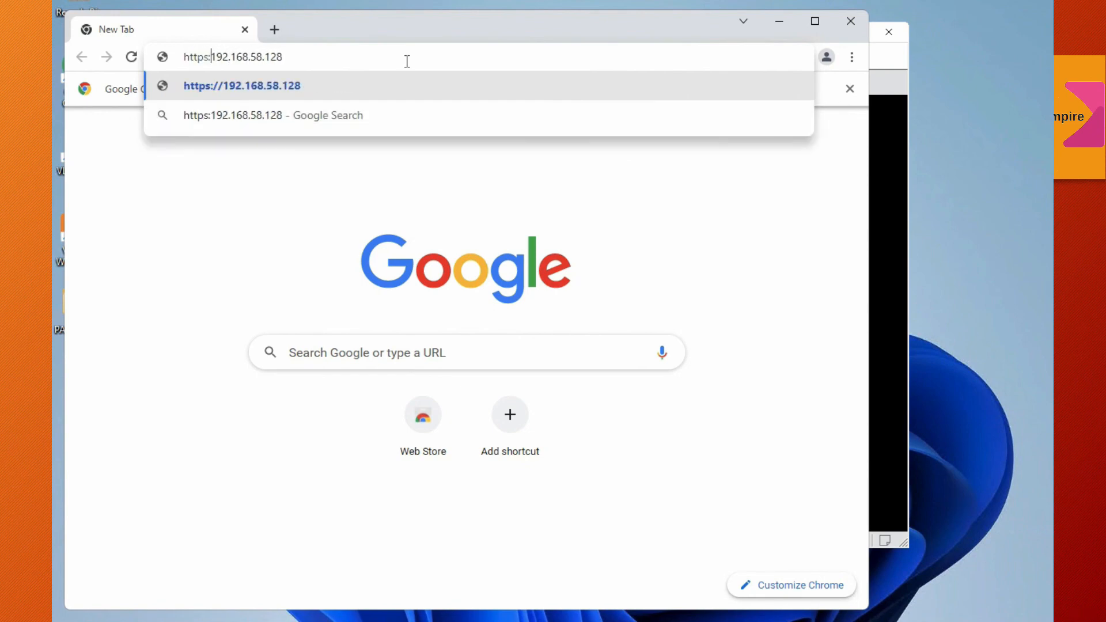
key(Return)
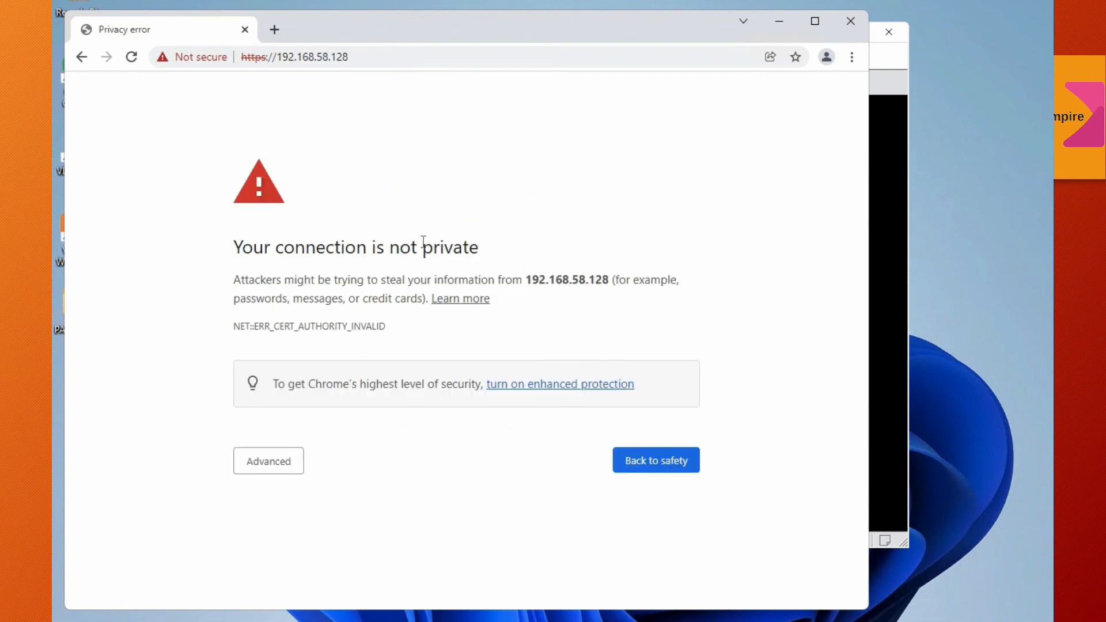
click(295, 464)
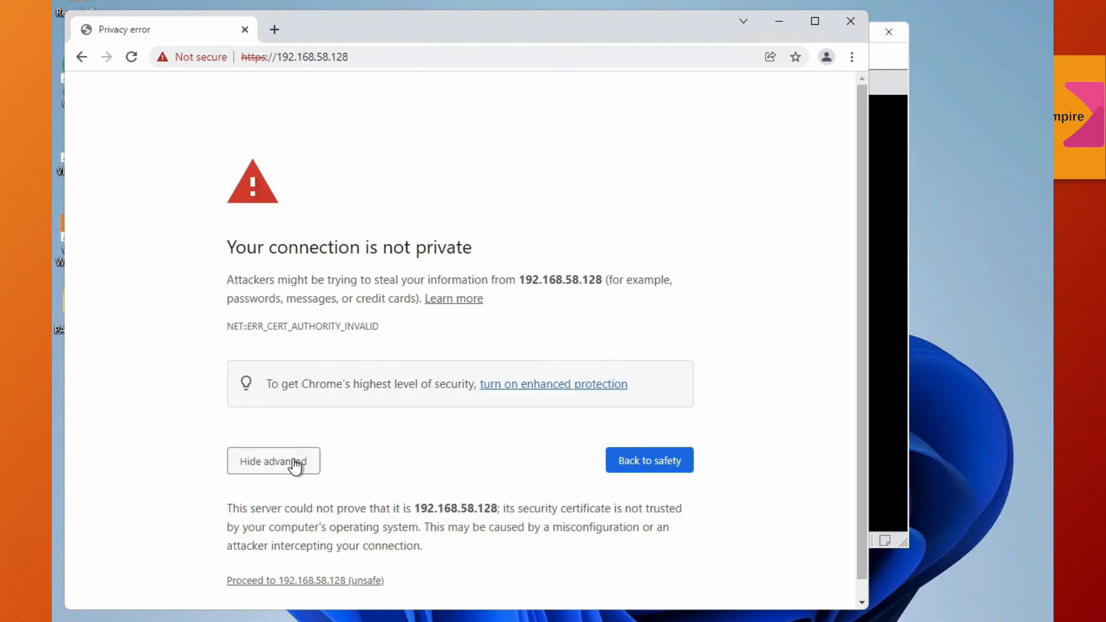
click(358, 583)
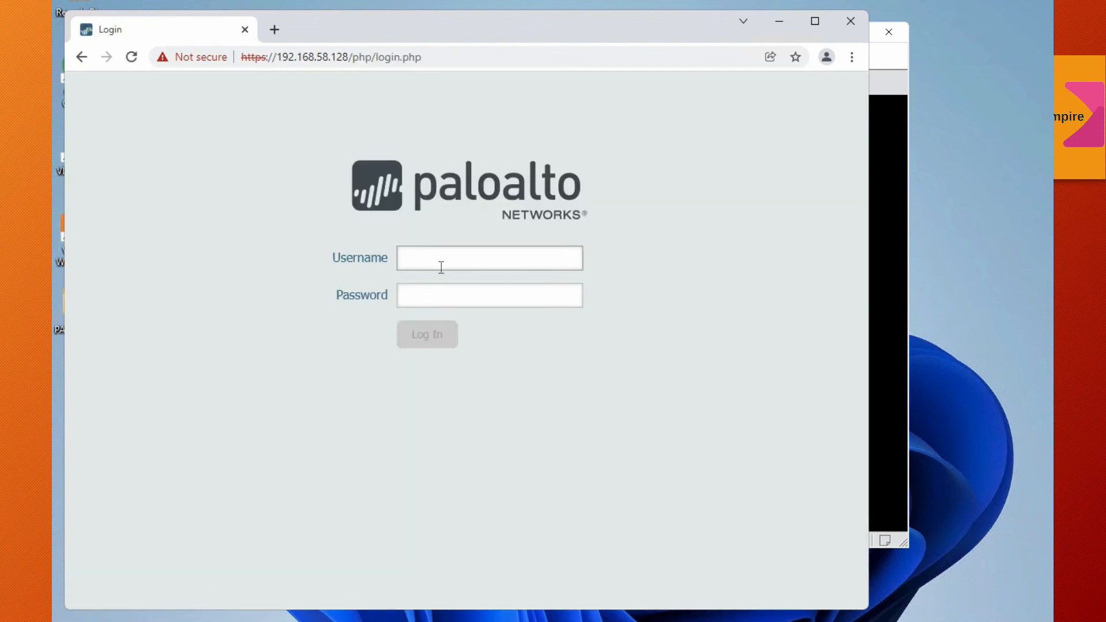
Step: Log in to the firewall with username admin and the account password, widen the browser window, and dismiss the credentials alert and Welcome dialog
text(admin)
key(Tab)
text(admin)
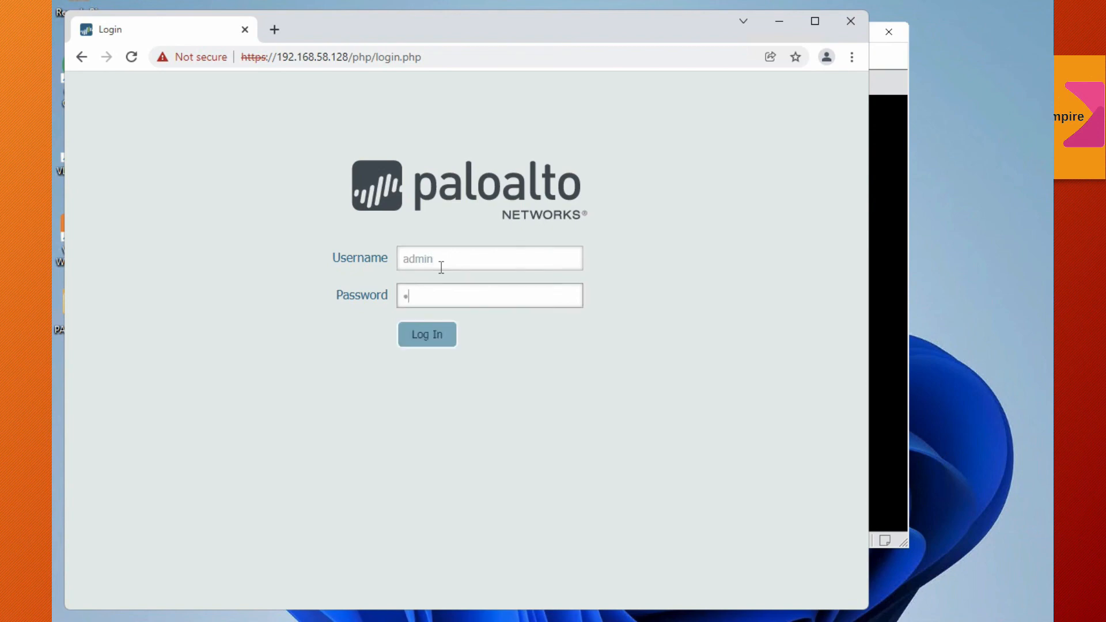
click(434, 340)
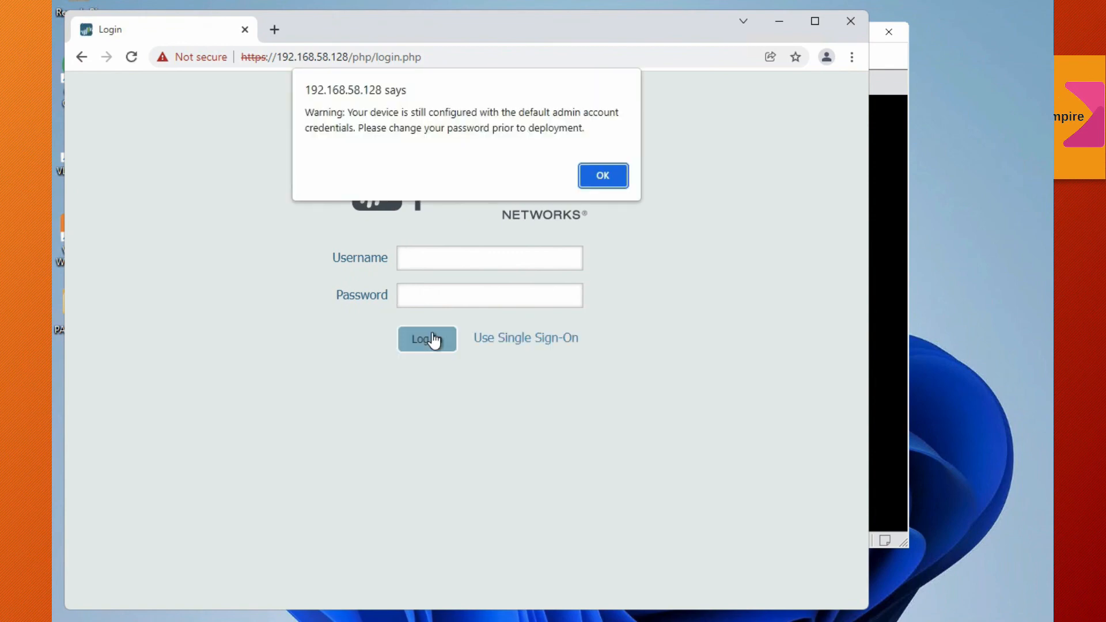
click(611, 185)
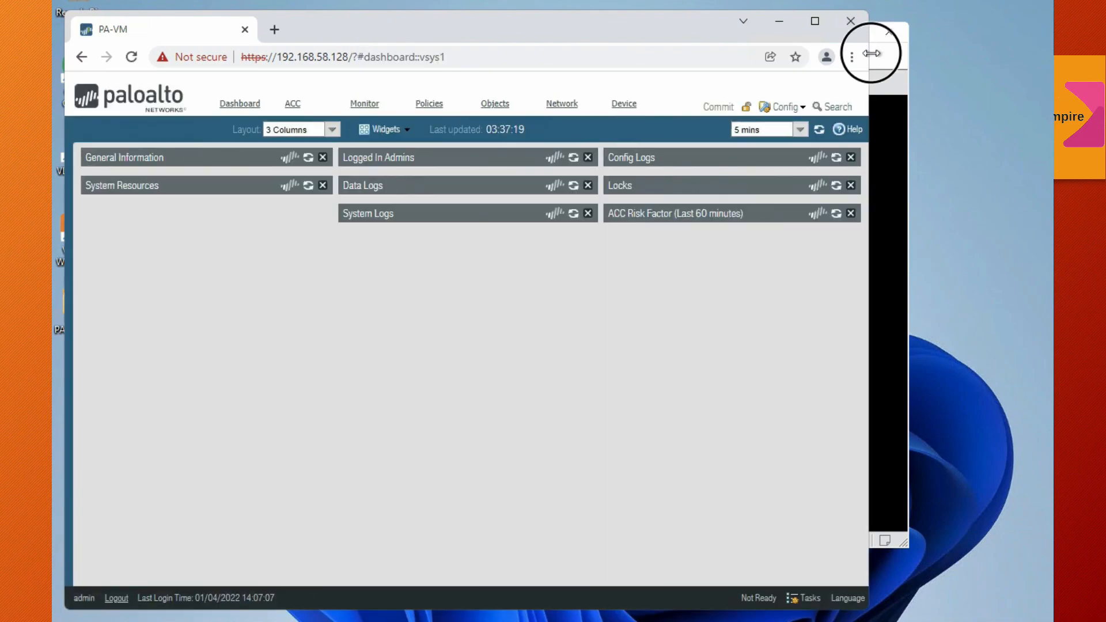
drag(871, 53, 1043, 56)
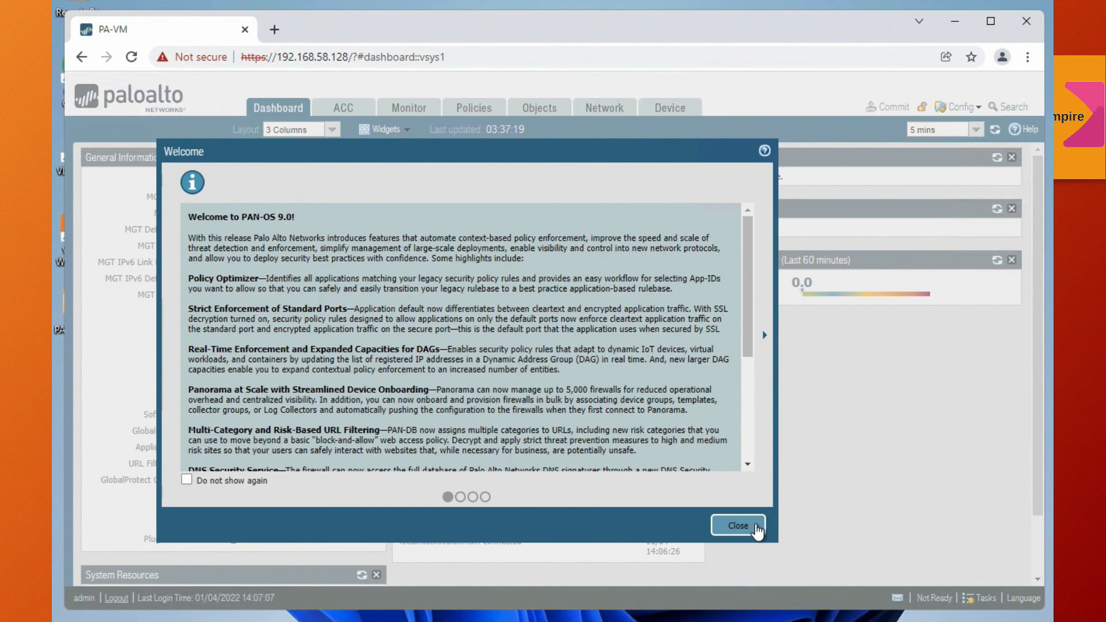
click(738, 525)
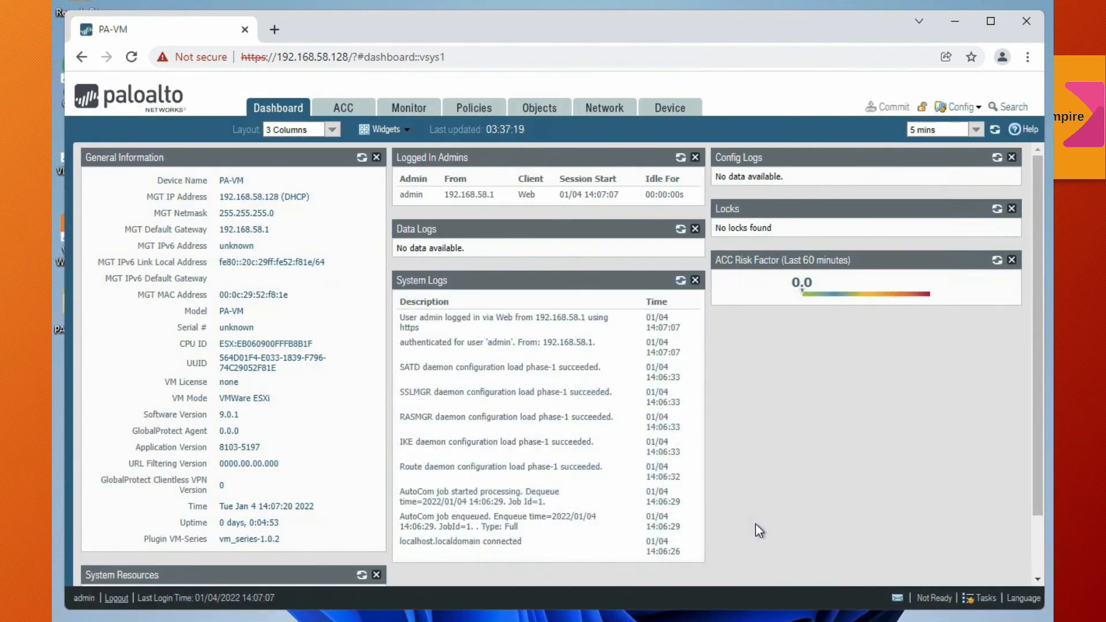